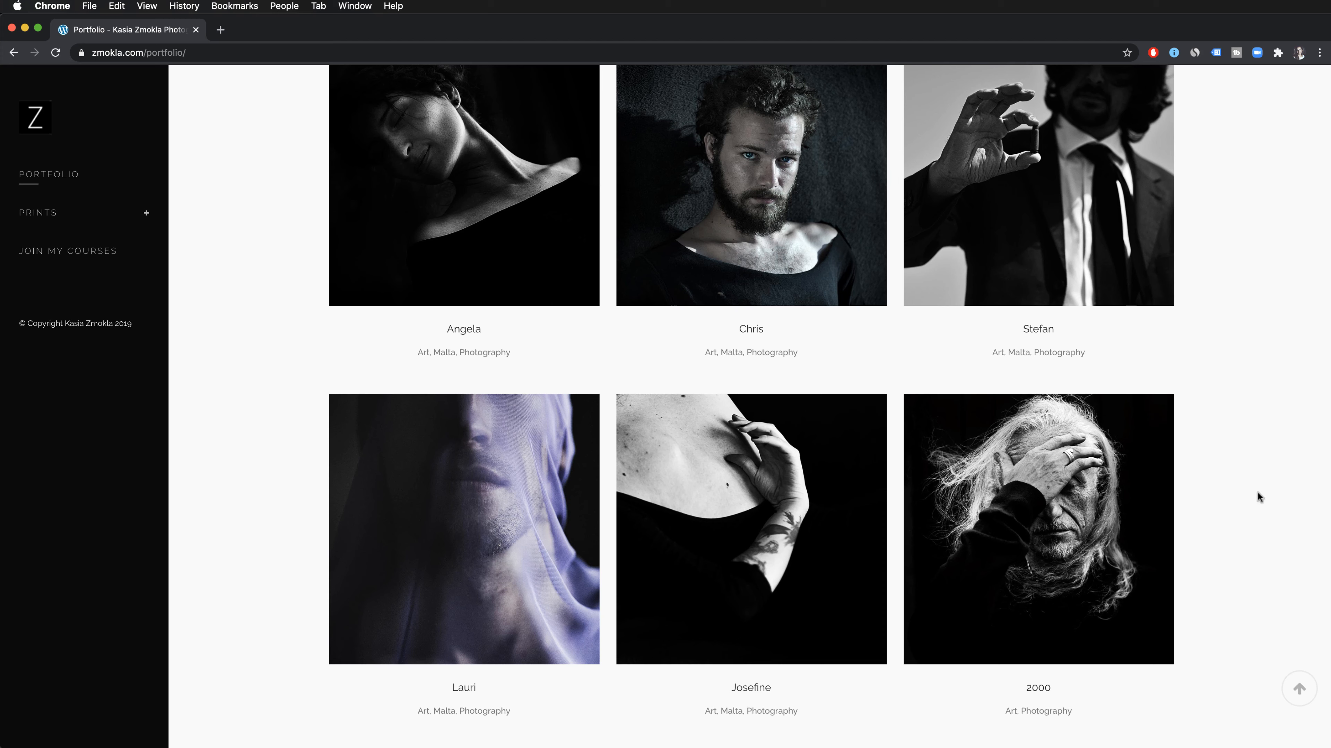
# - Open the 2000 project from the photography portfolio and examine its black-and-white and double exposure portraits
pyautogui.moveTo(1080, 504)
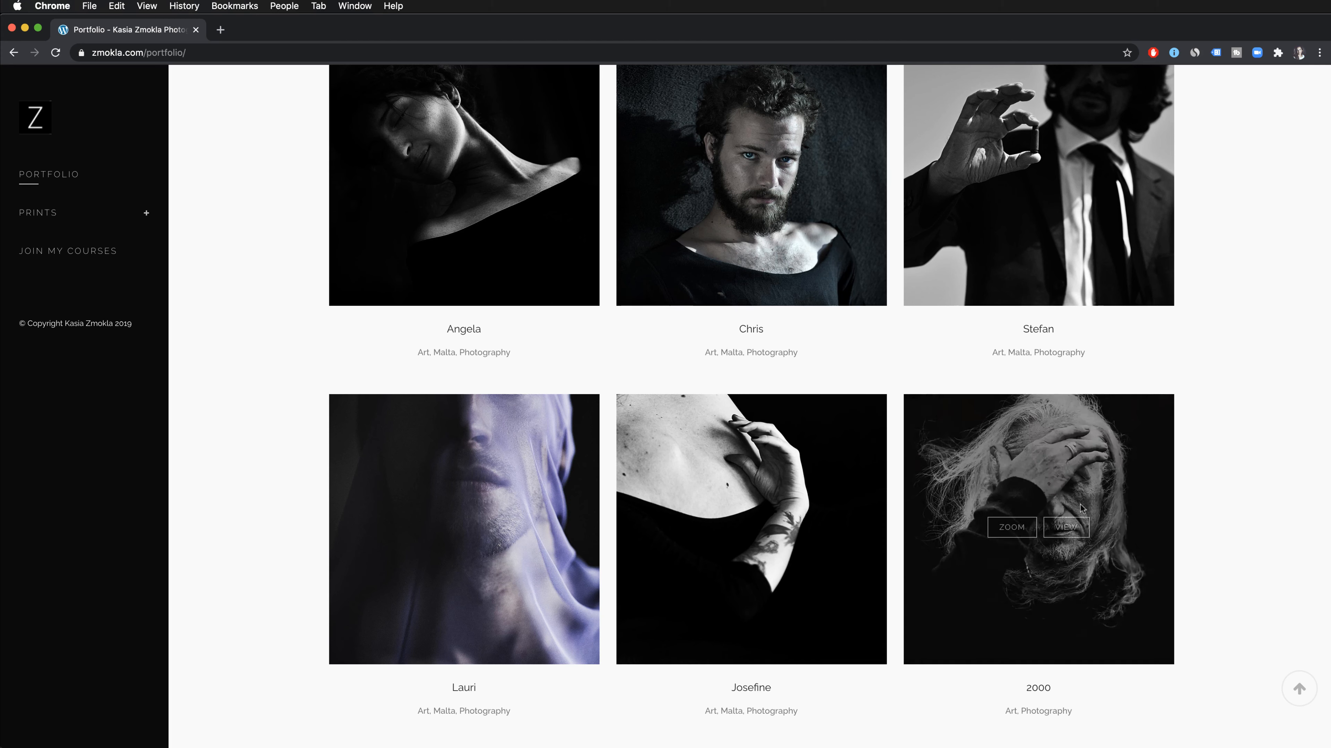
pyautogui.click(1070, 529)
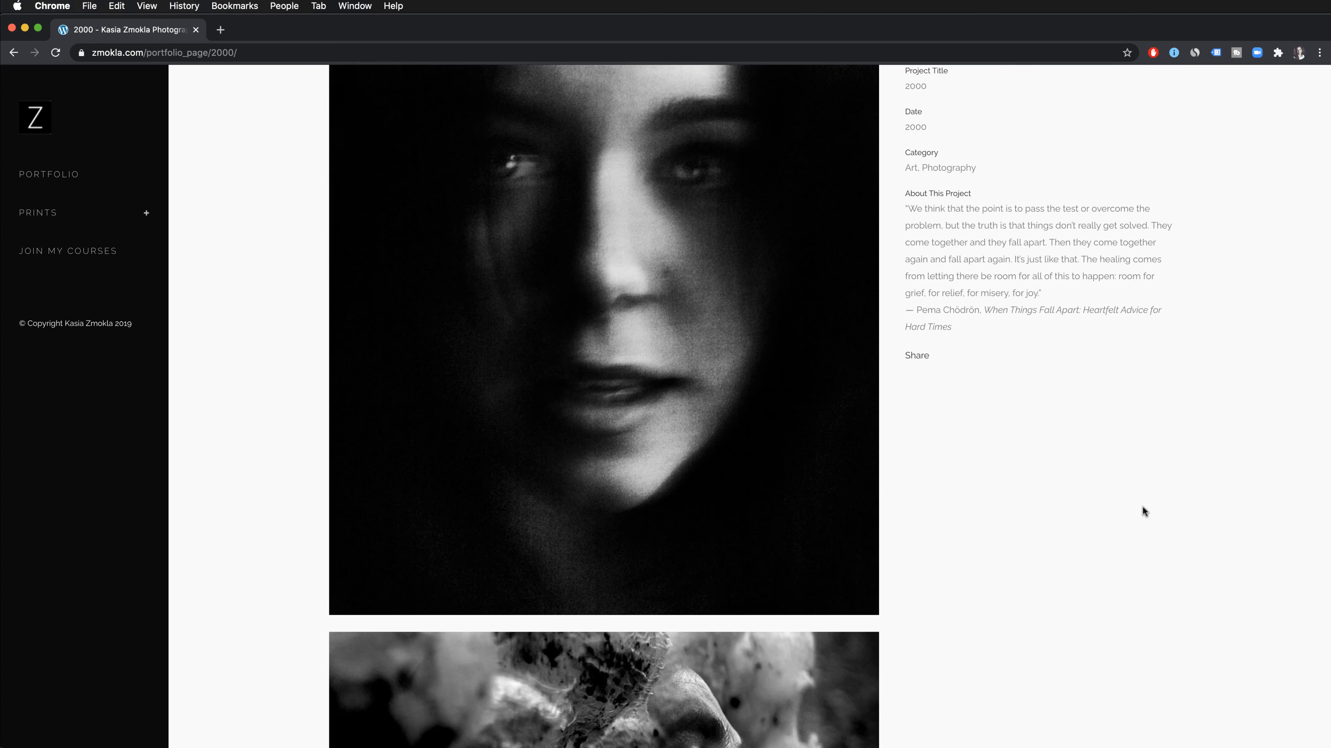
pyautogui.scroll(-10, 1049, 411)
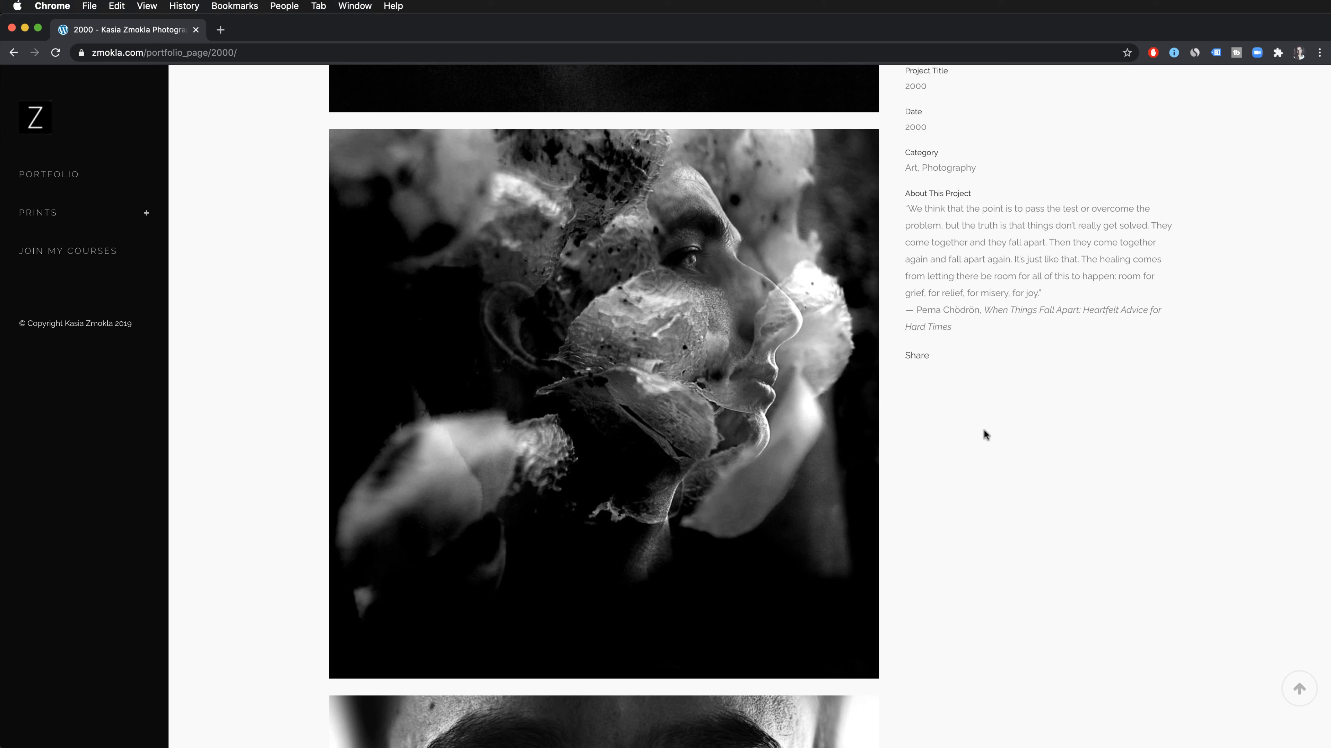
pyautogui.scroll(-15, 933, 452)
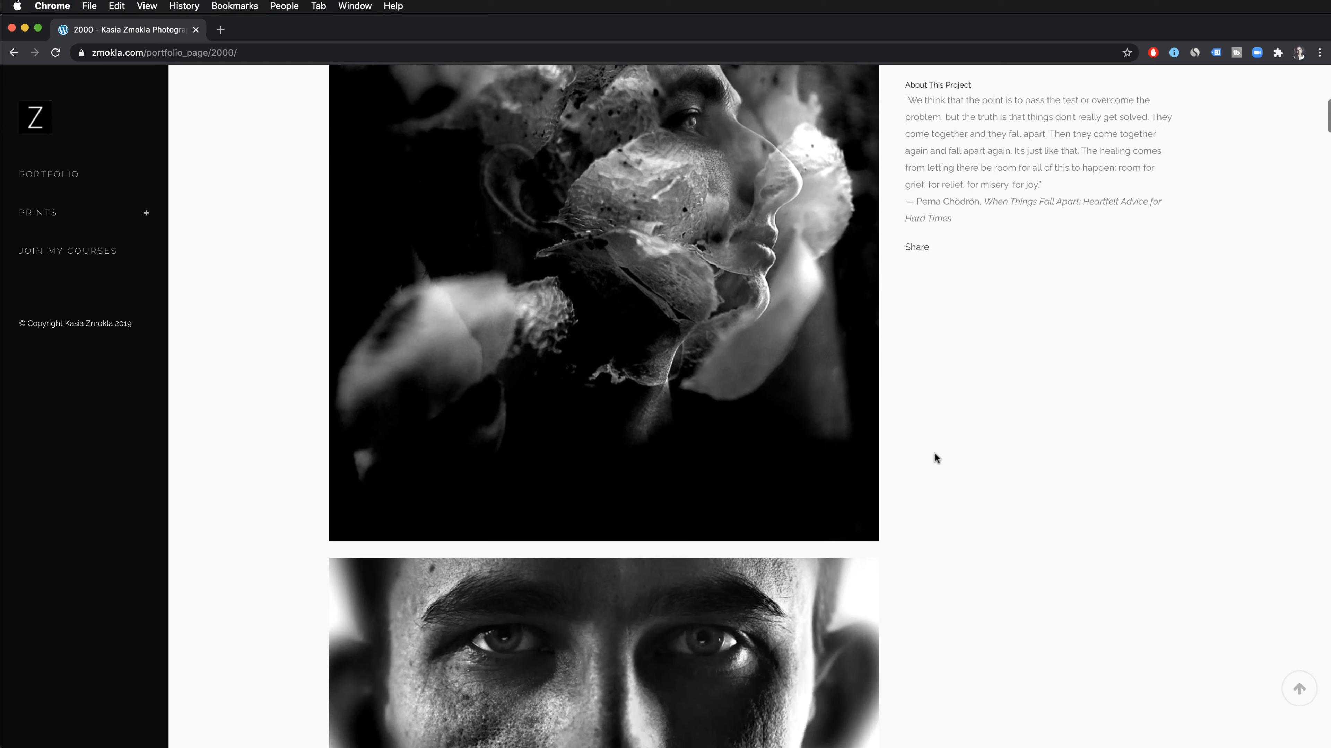
pyautogui.scroll(-3, 934, 453)
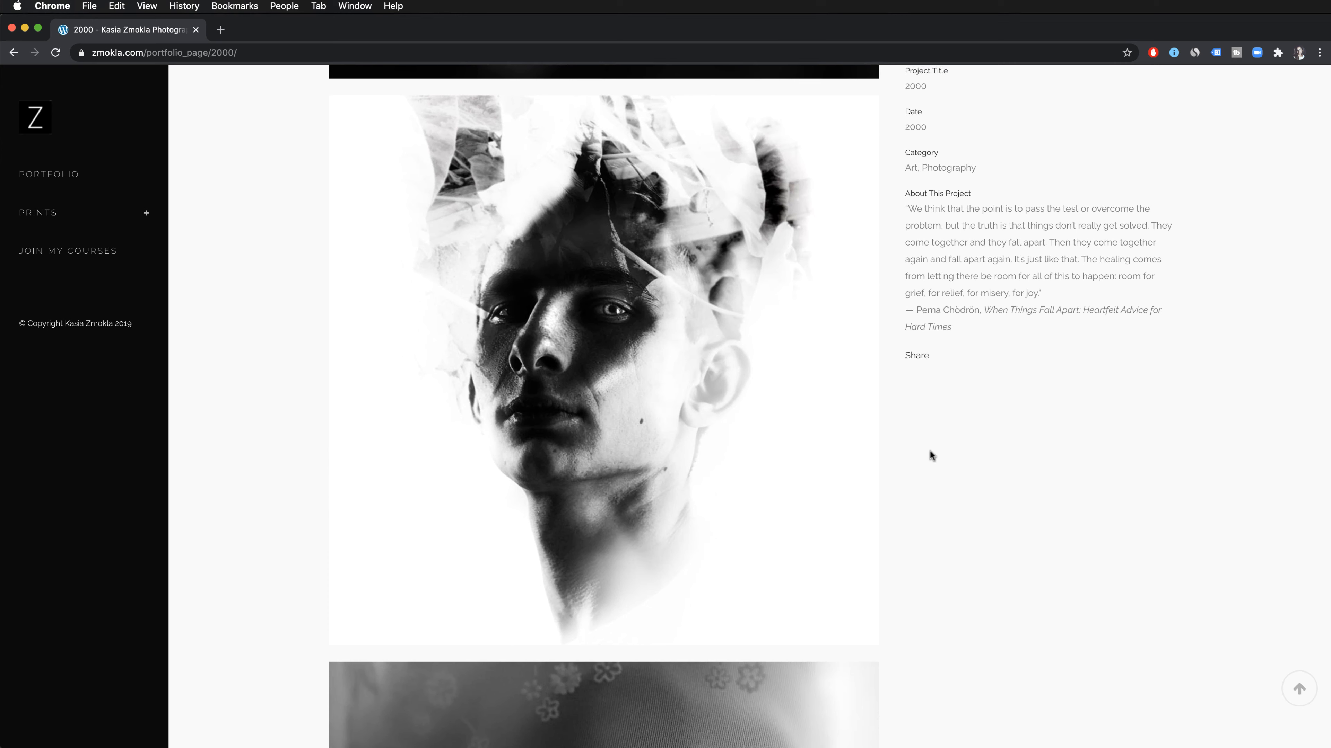
pyautogui.scroll(-20, 706, 321)
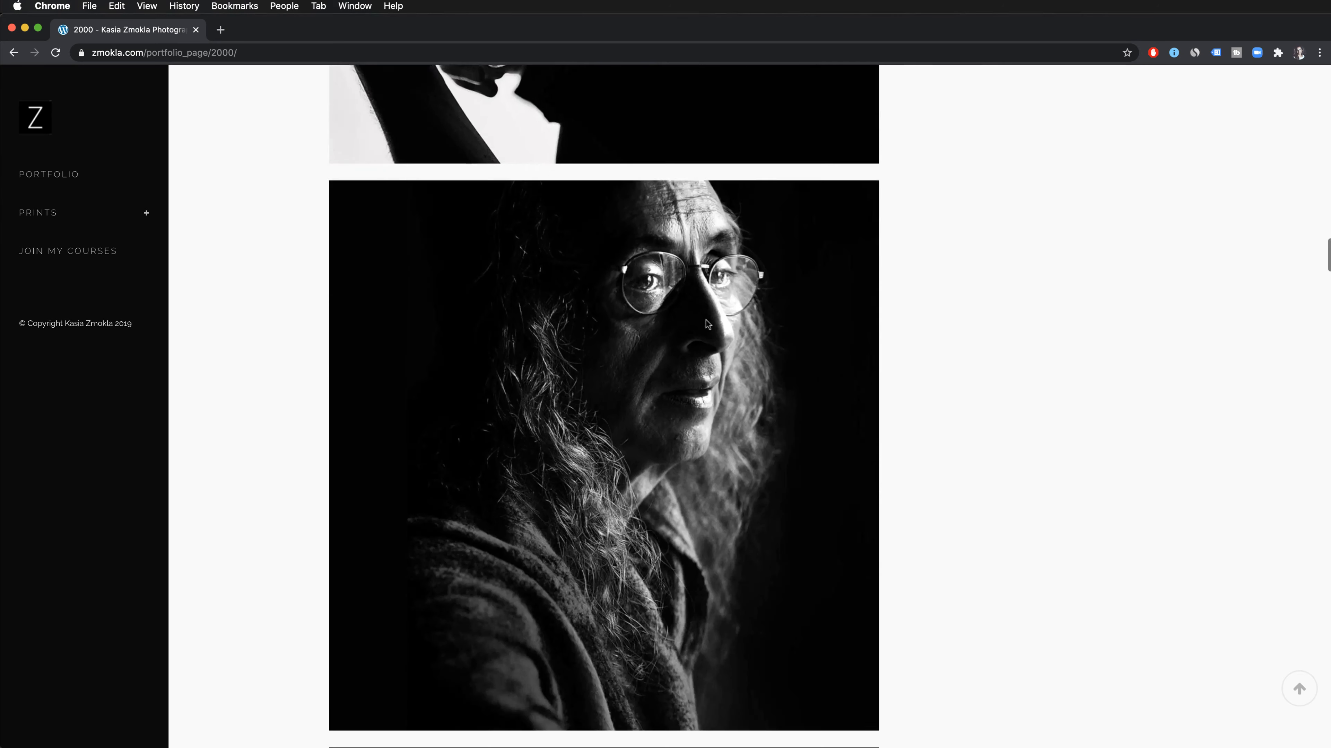
pyautogui.scroll(-20, 706, 320)
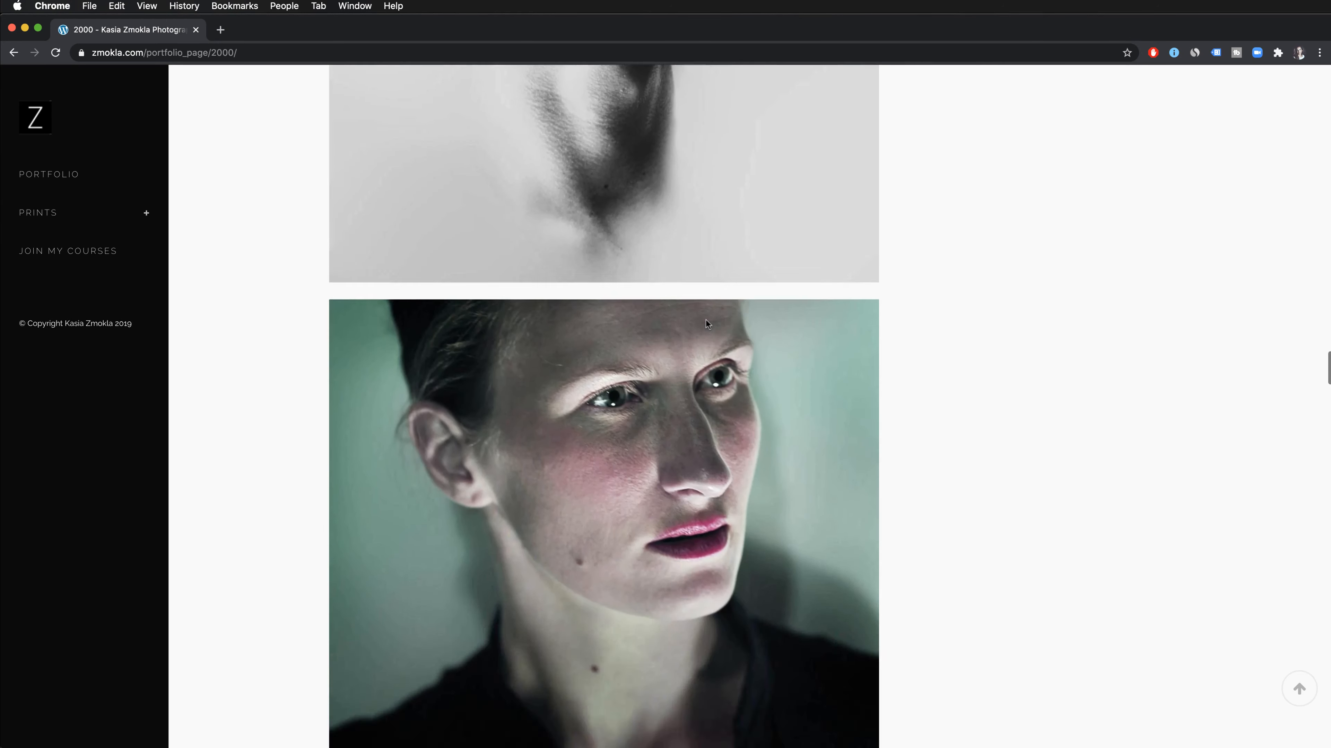
pyautogui.scroll(-20, 706, 323)
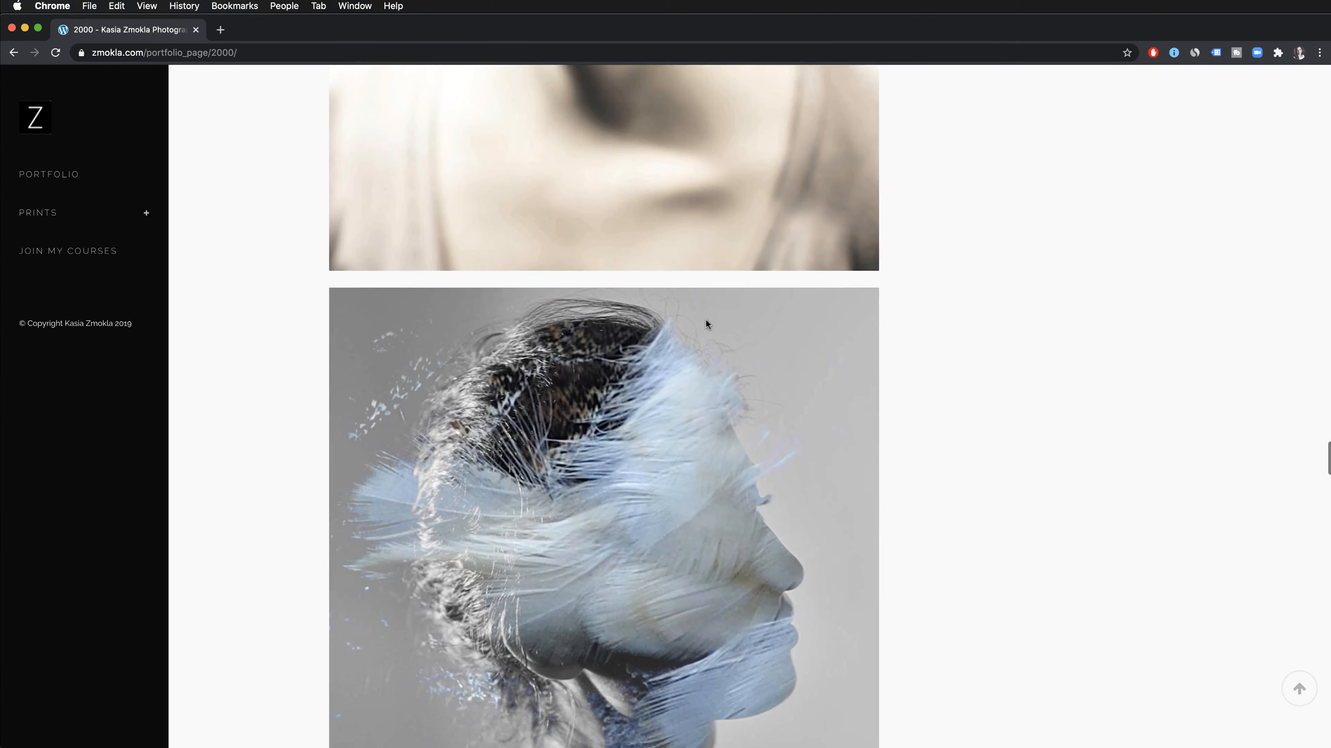
pyautogui.scroll(-3, 705, 319)
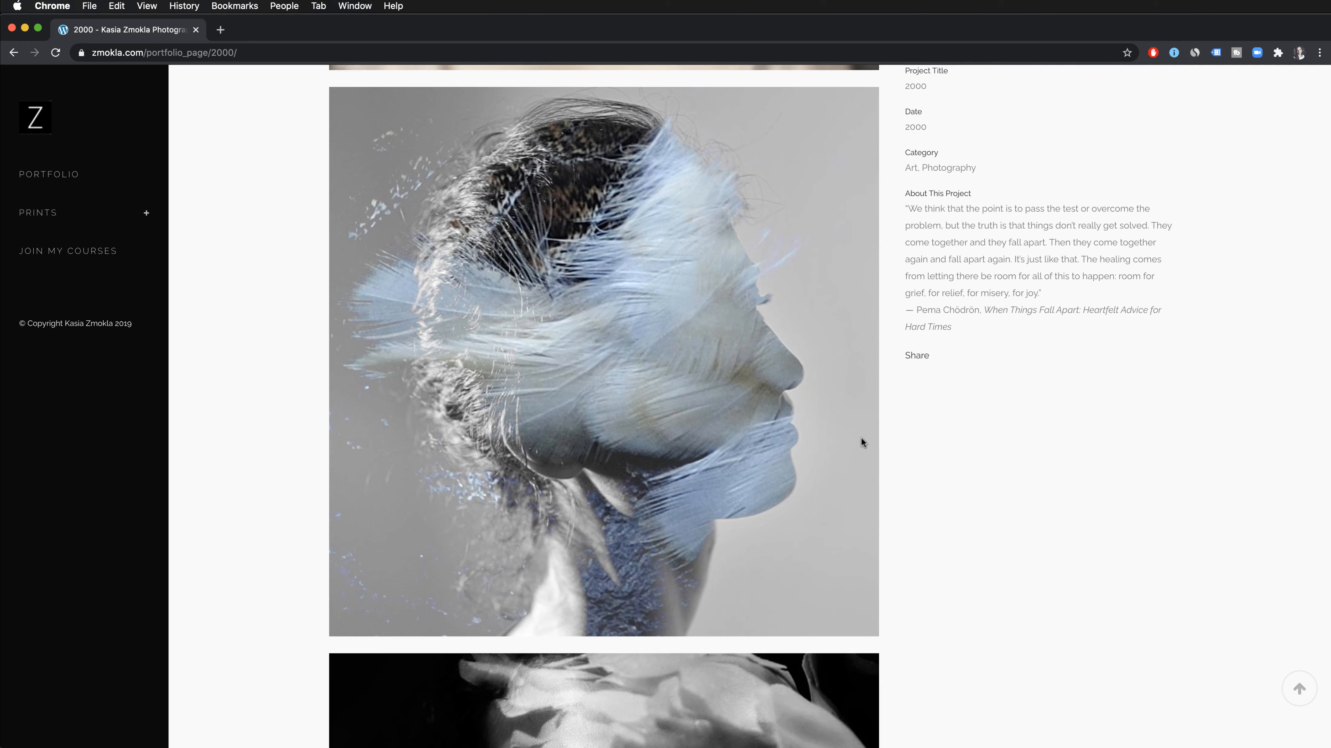
pyautogui.scroll(-20, 860, 438)
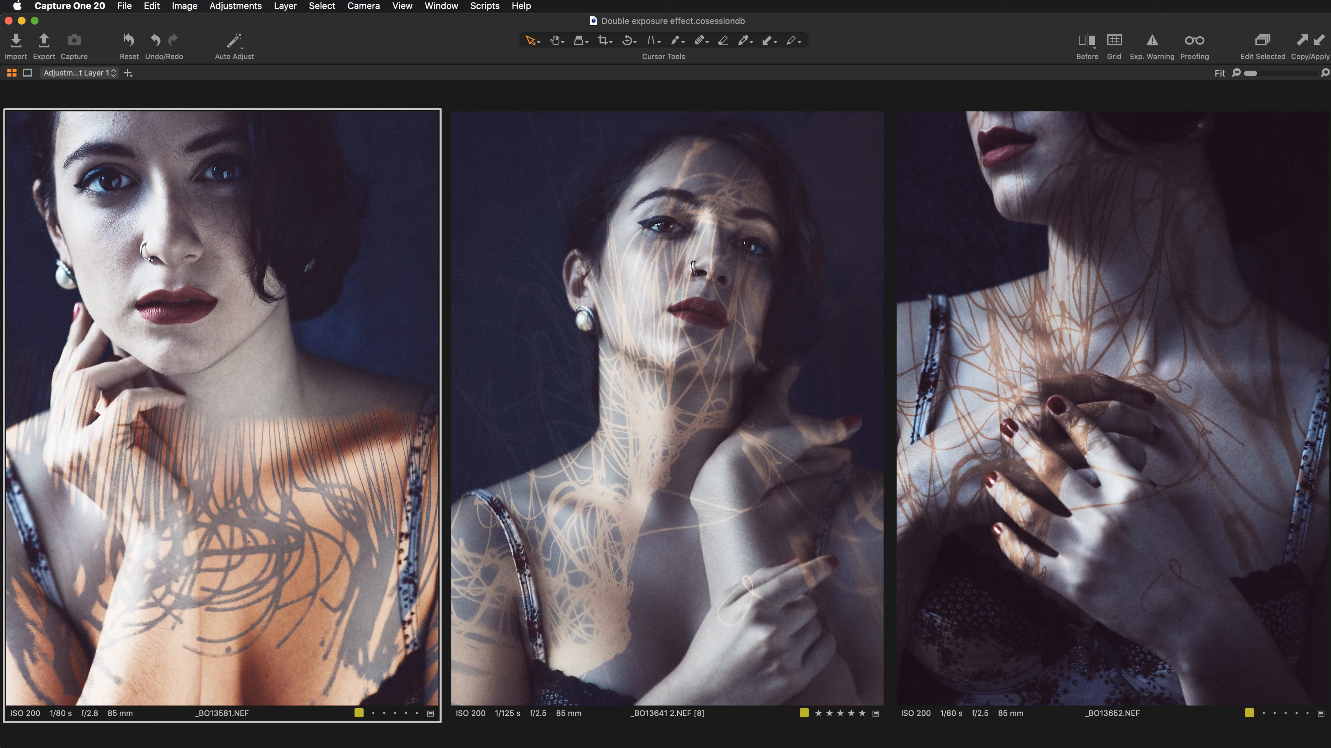
# - Switch to Capture One, show the editing tools with Layers floating, and compare _BO13581.NEF with and without the necklace layer
pyautogui.press('super+t')
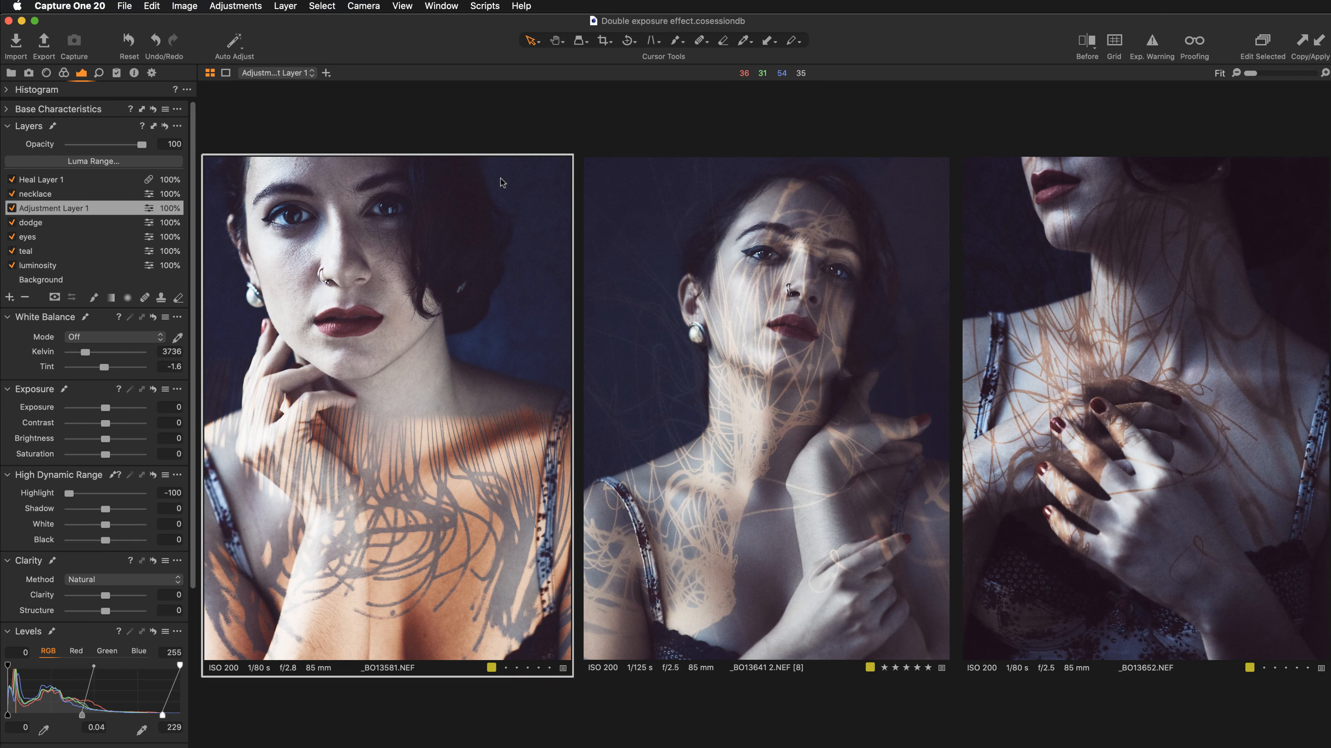
pyautogui.moveTo(87, 126); pyautogui.dragTo(780, 86)
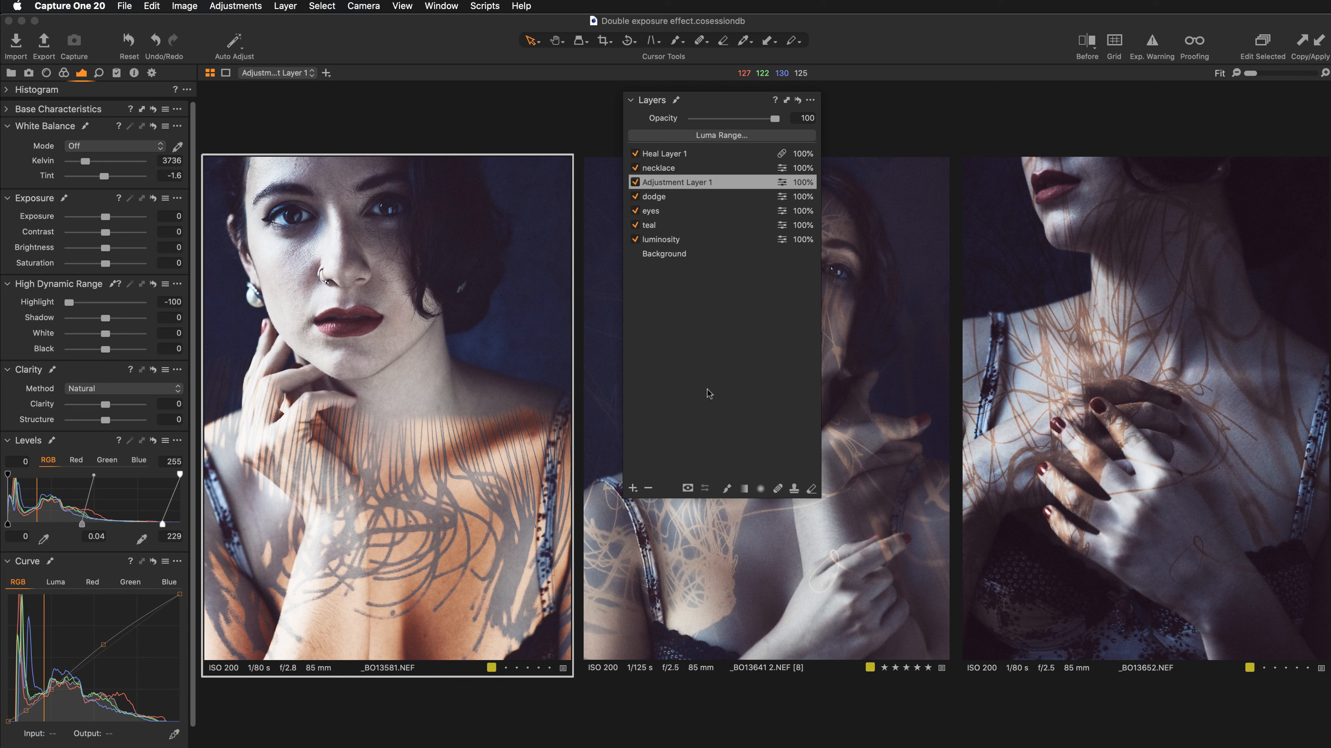
pyautogui.click(661, 168)
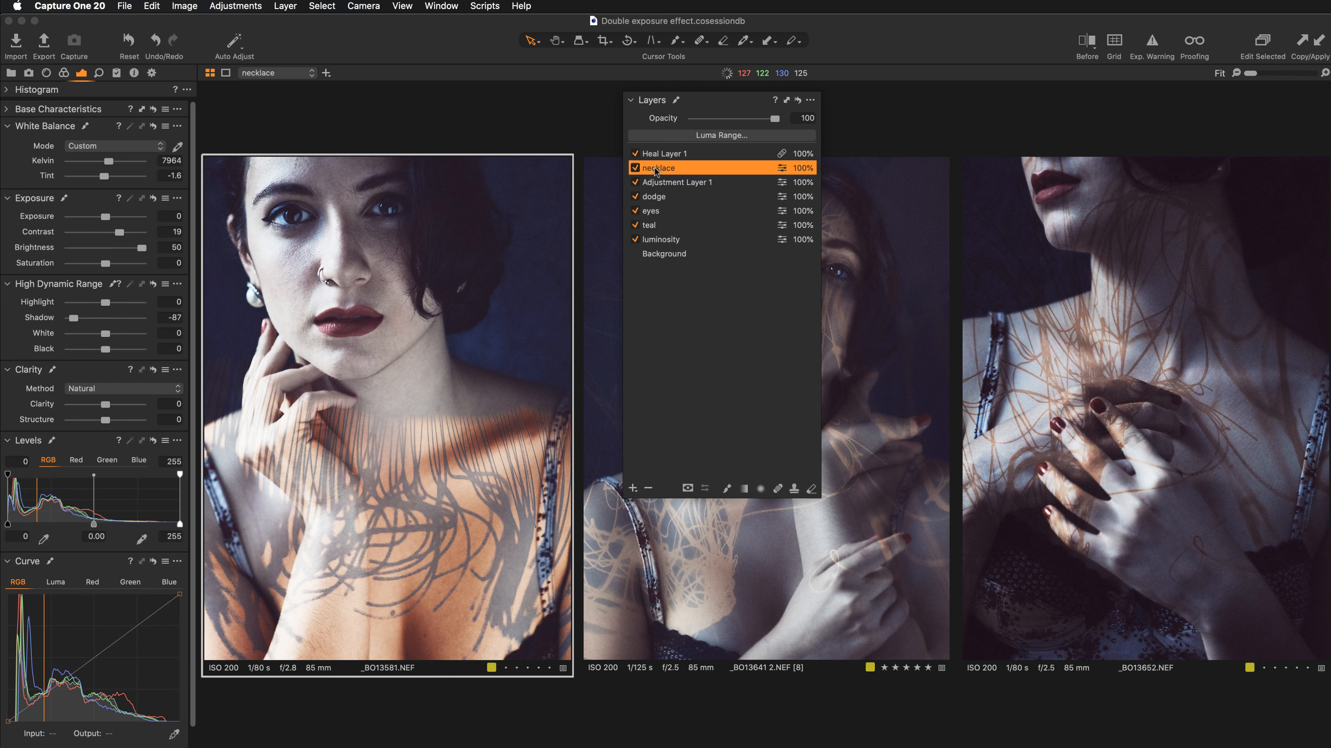
pyautogui.click(635, 168)
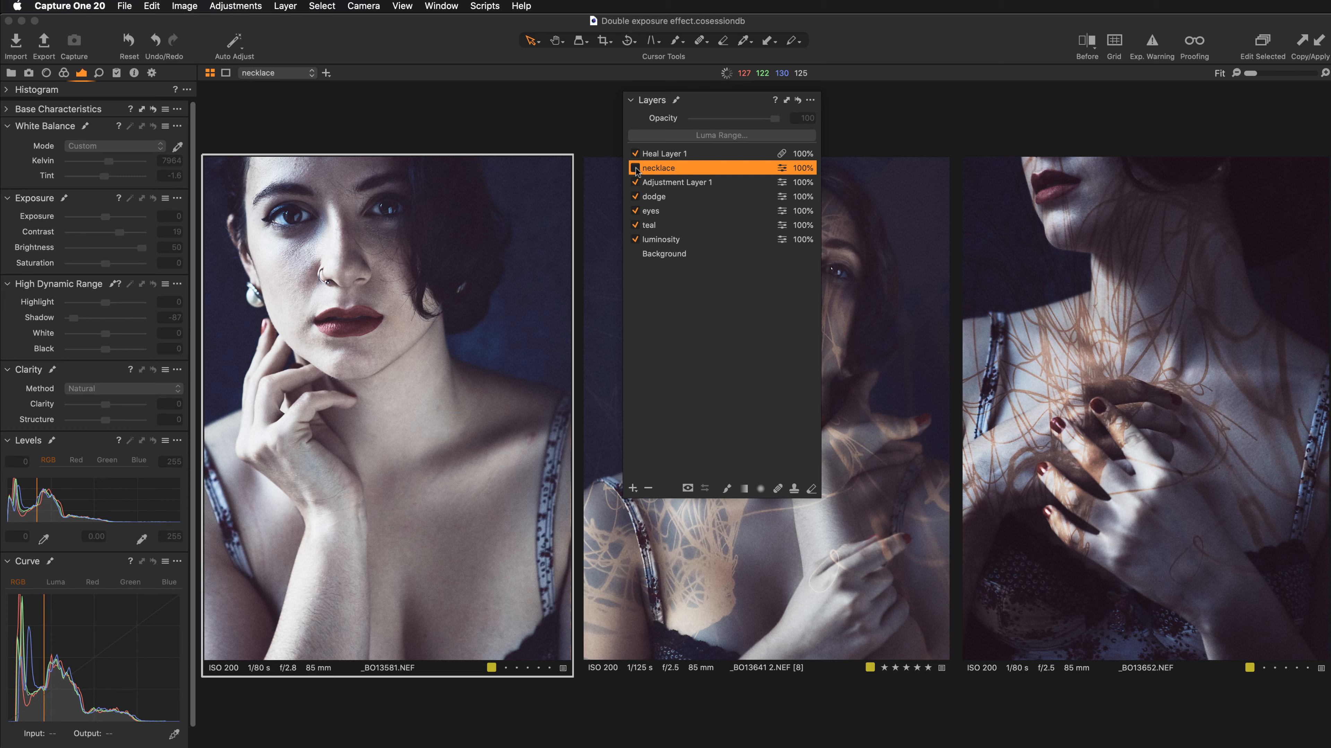
pyautogui.click(635, 169)
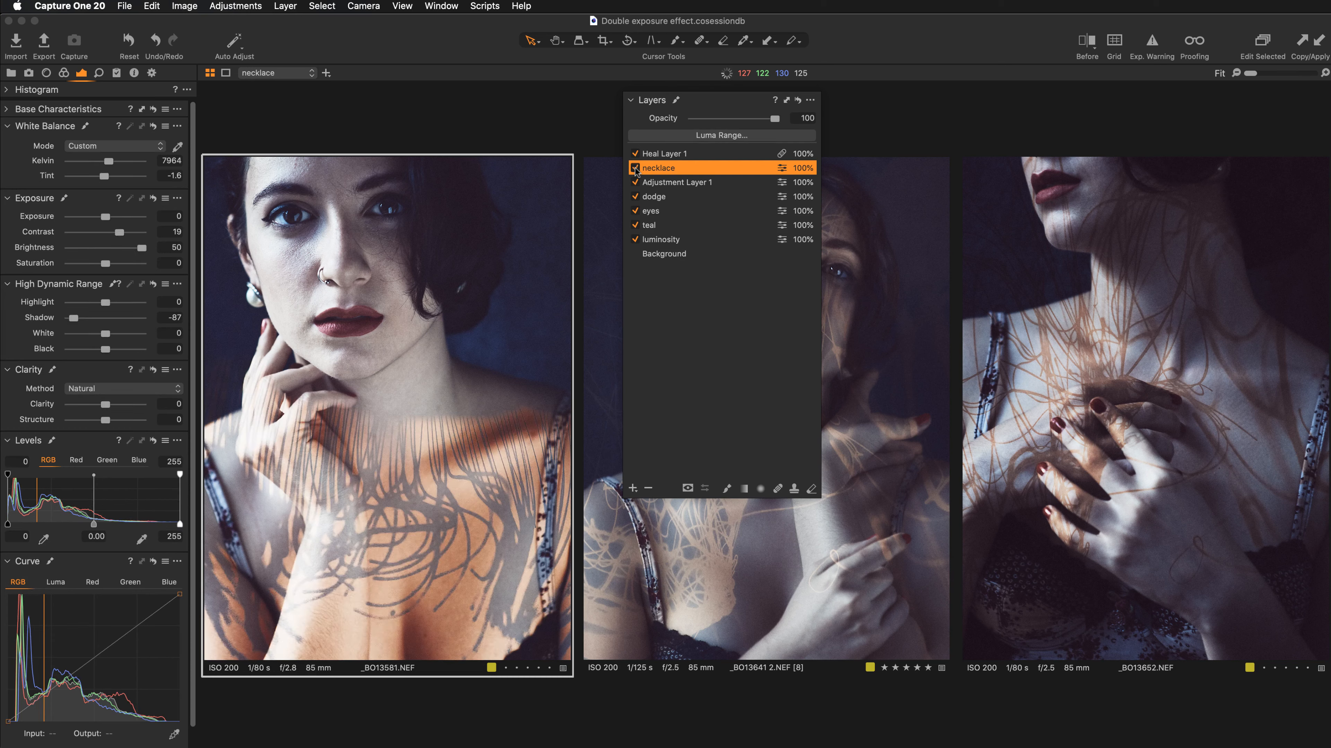
# - Select _BO13652.NEF and compare it with and without its jelly layer, keeping the floating Layers tool clear of the other portraits
pyautogui.moveTo(736, 104); pyautogui.dragTo(440, 108)
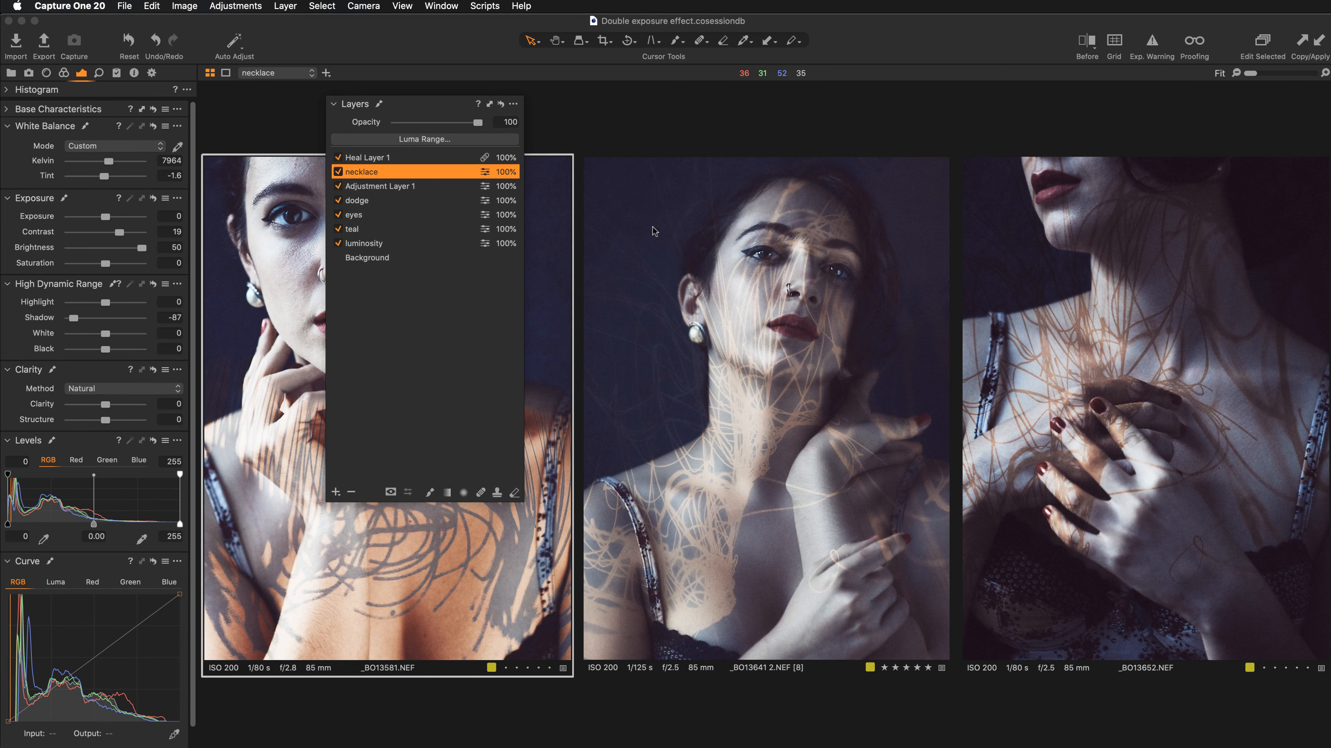
pyautogui.click(1069, 269)
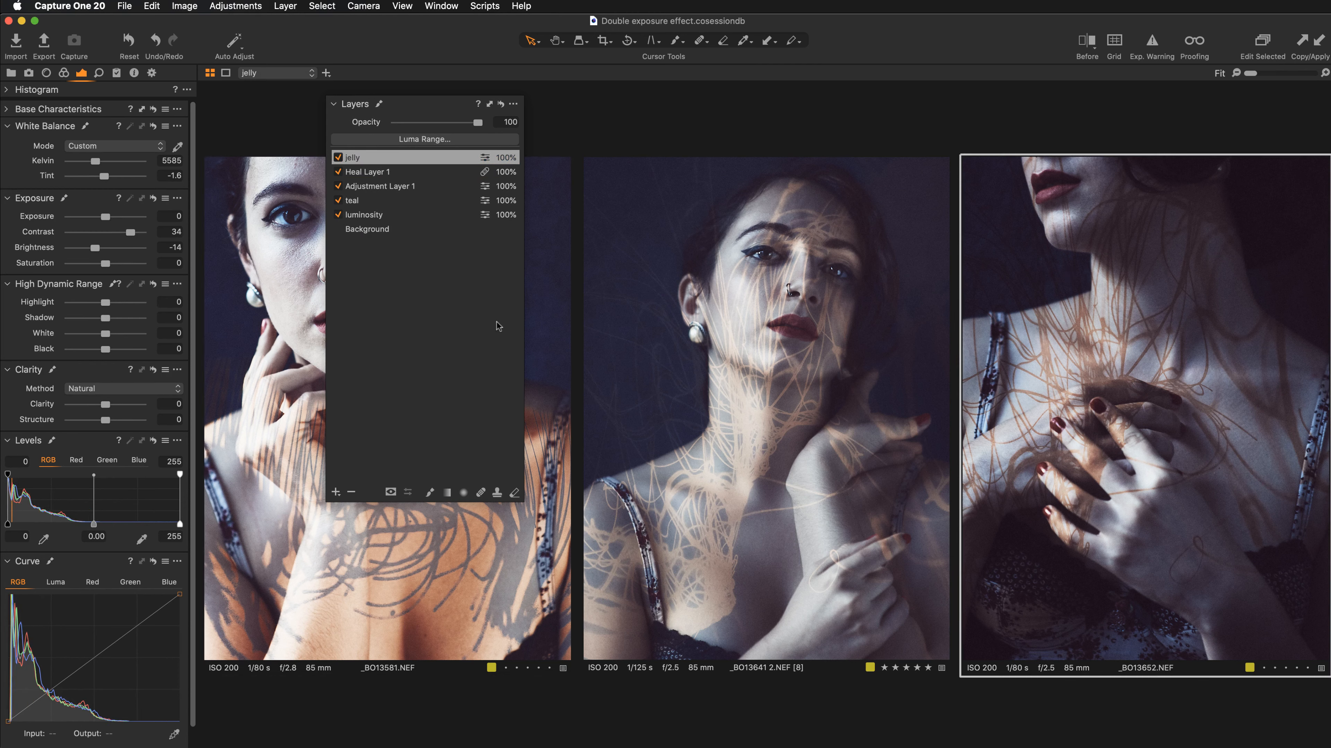
pyautogui.click(338, 158)
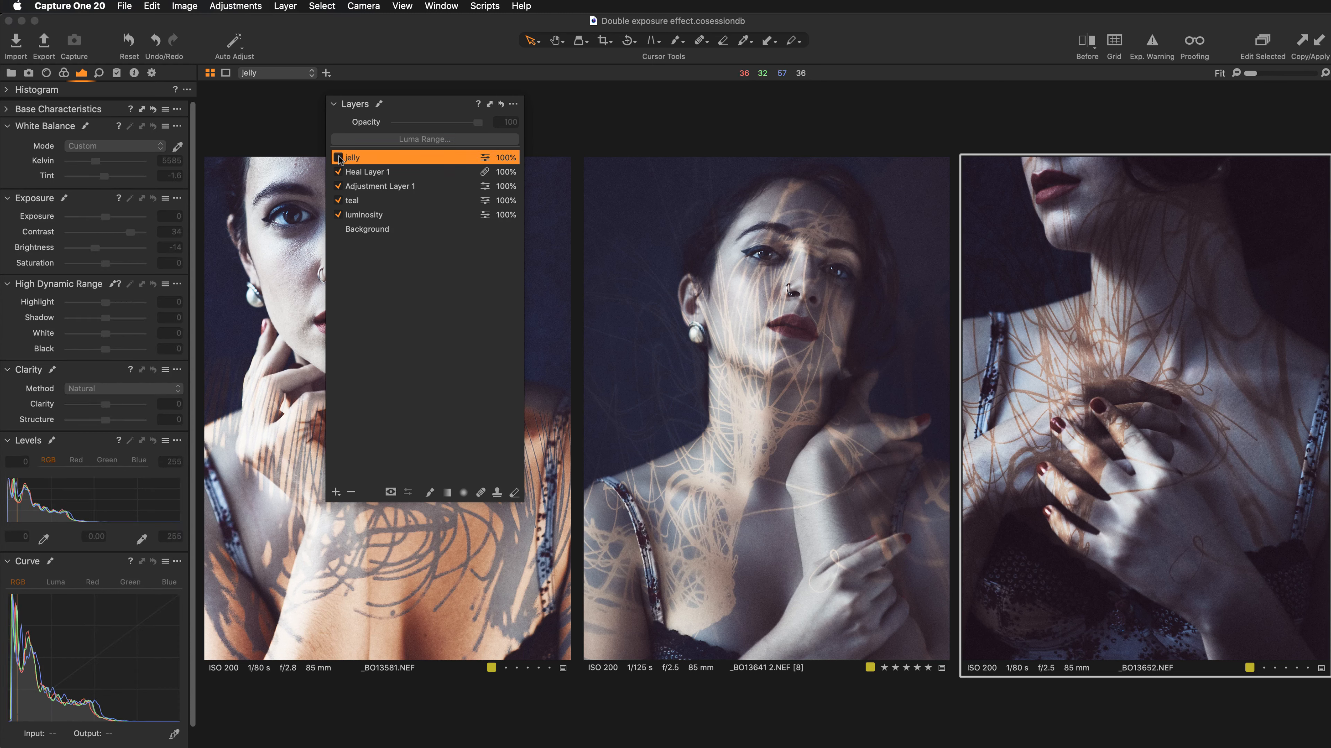
pyautogui.click(338, 158)
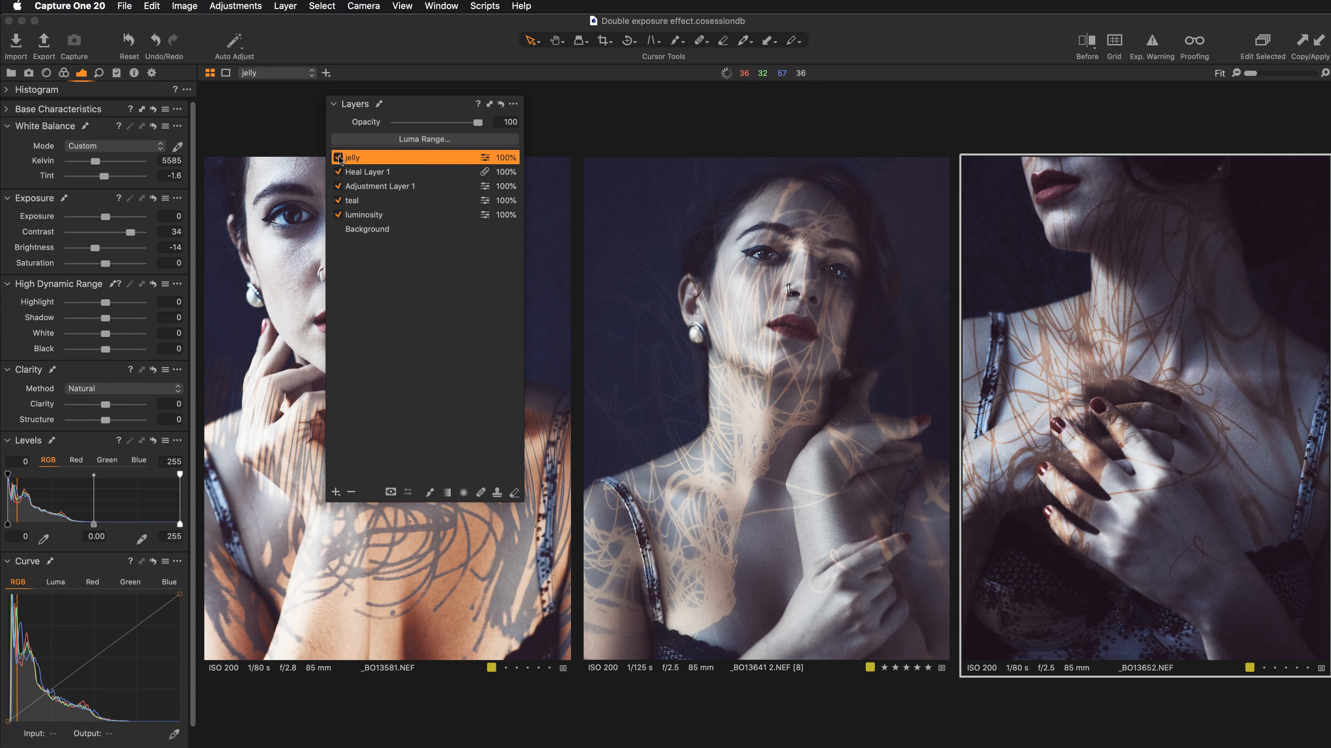
# - Show the image browser and view variants 8 and 9 of _BO13641 2.NEF with the Layers tool moved off the portrait
pyautogui.press('super+b')
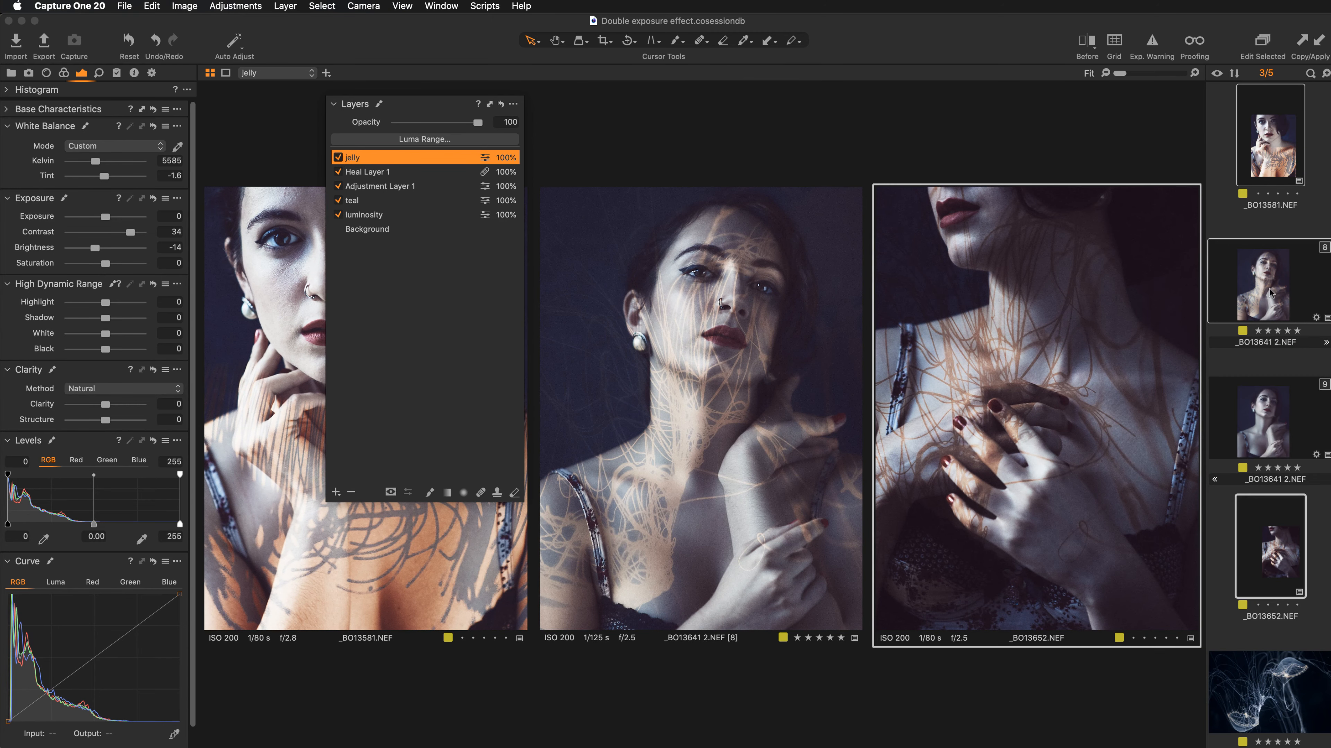
pyautogui.click(1255, 235)
pyautogui.click(1278, 287)
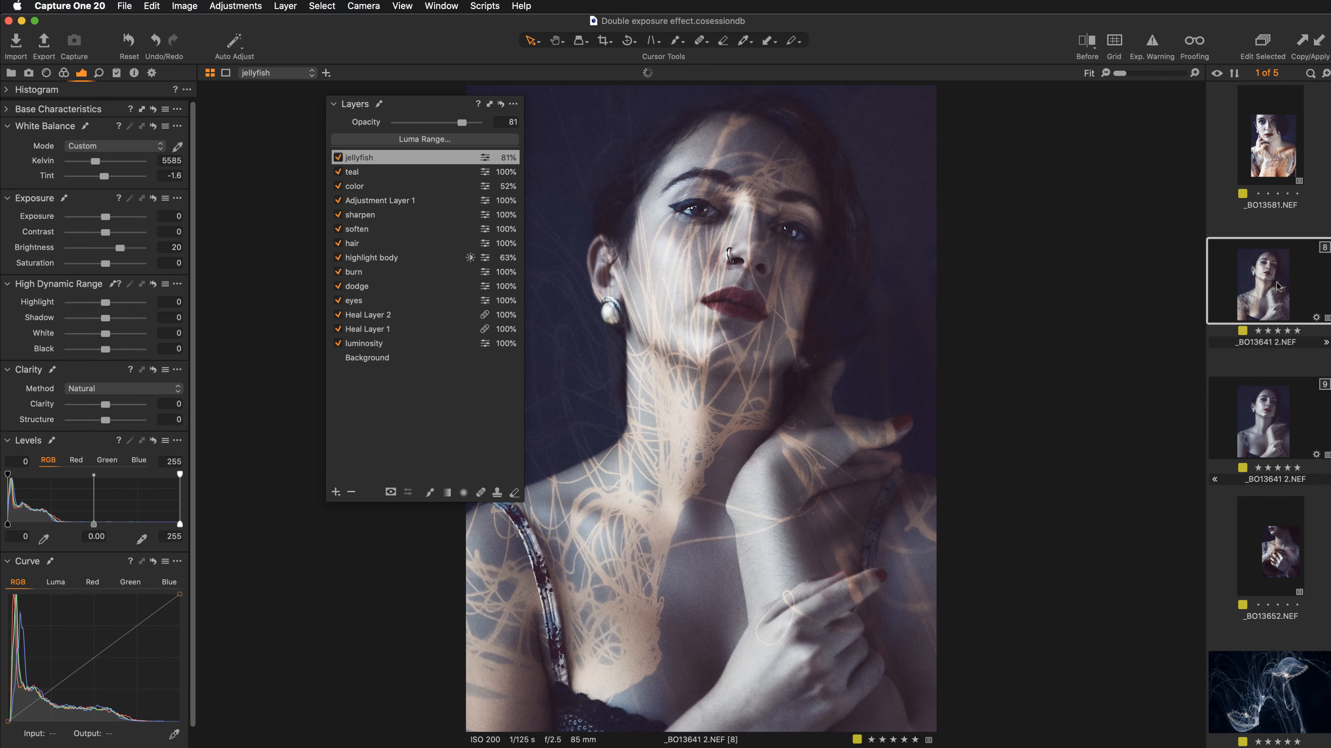
pyautogui.moveTo(424, 110); pyautogui.dragTo(1084, 121)
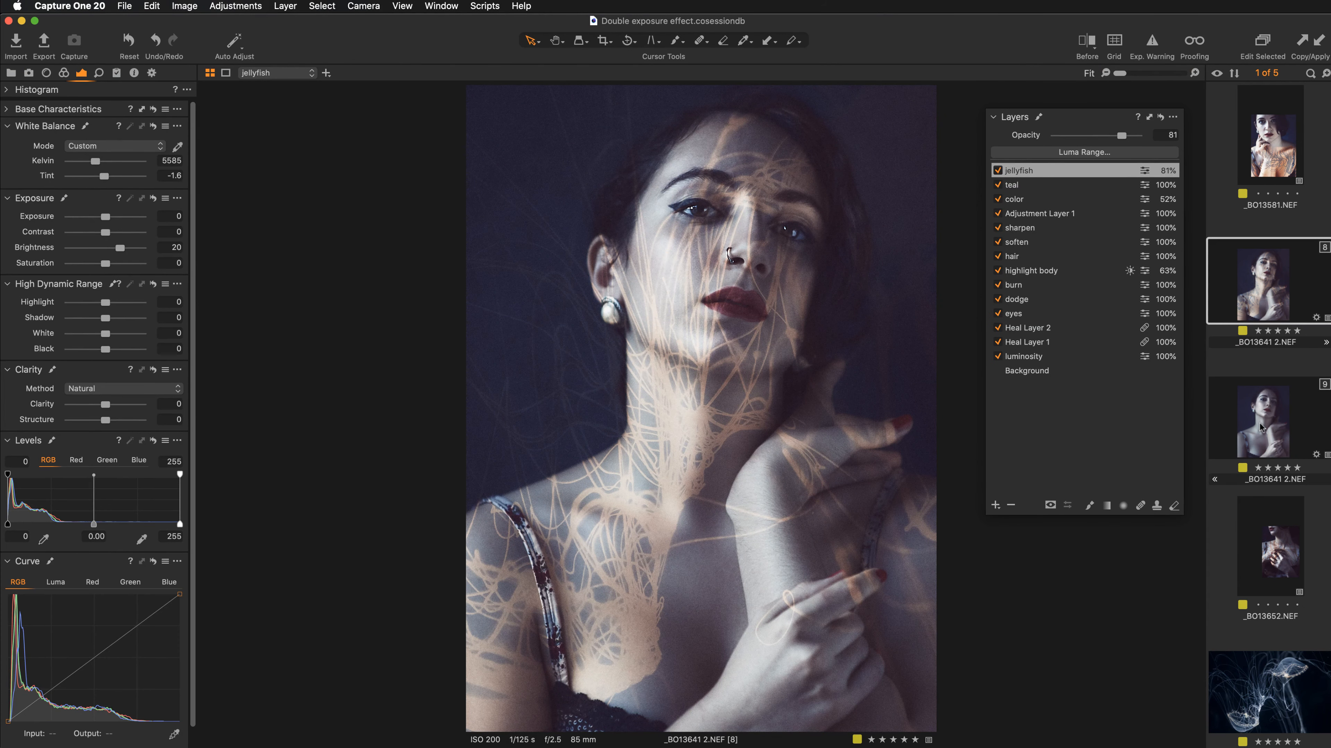
pyautogui.click(1262, 429)
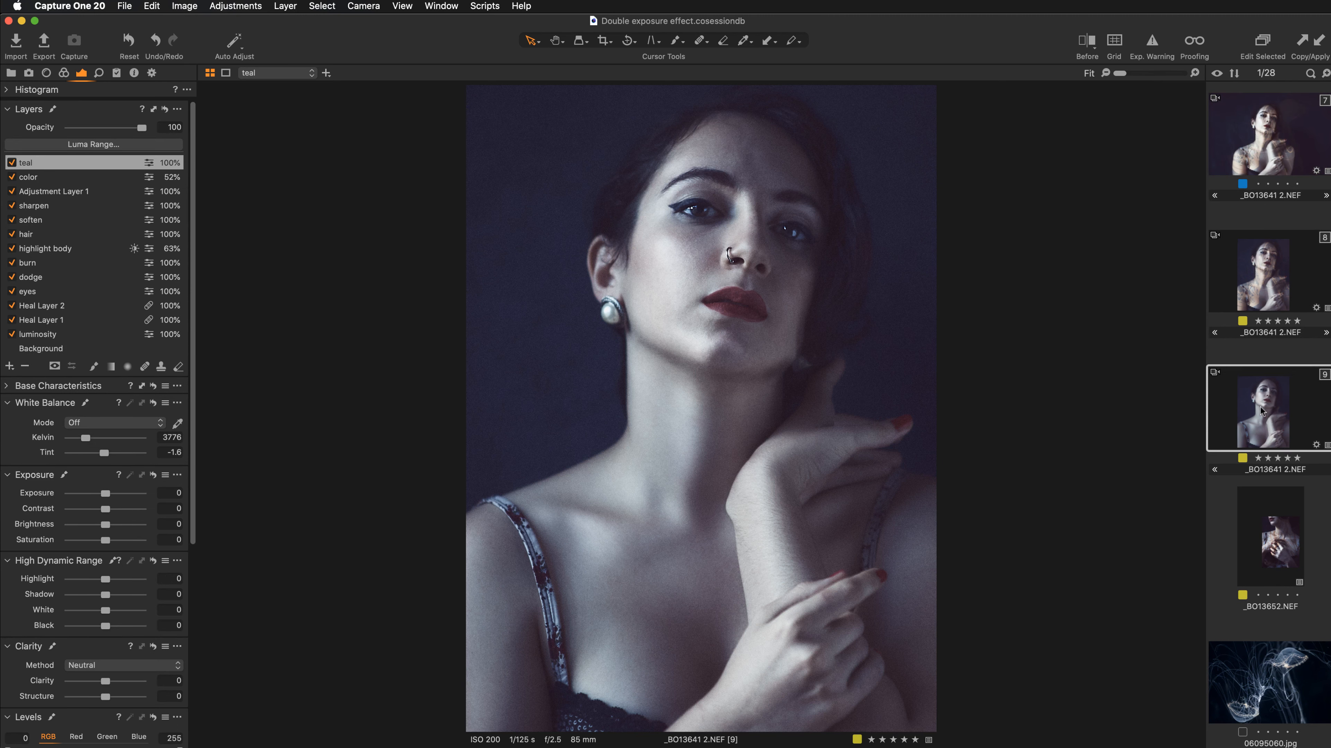
# - Open the jellyfish photo 06095060.jpg, inspect its tentacles at 100% magnification, and fit the whole image back in view
pyautogui.click(1268, 692)
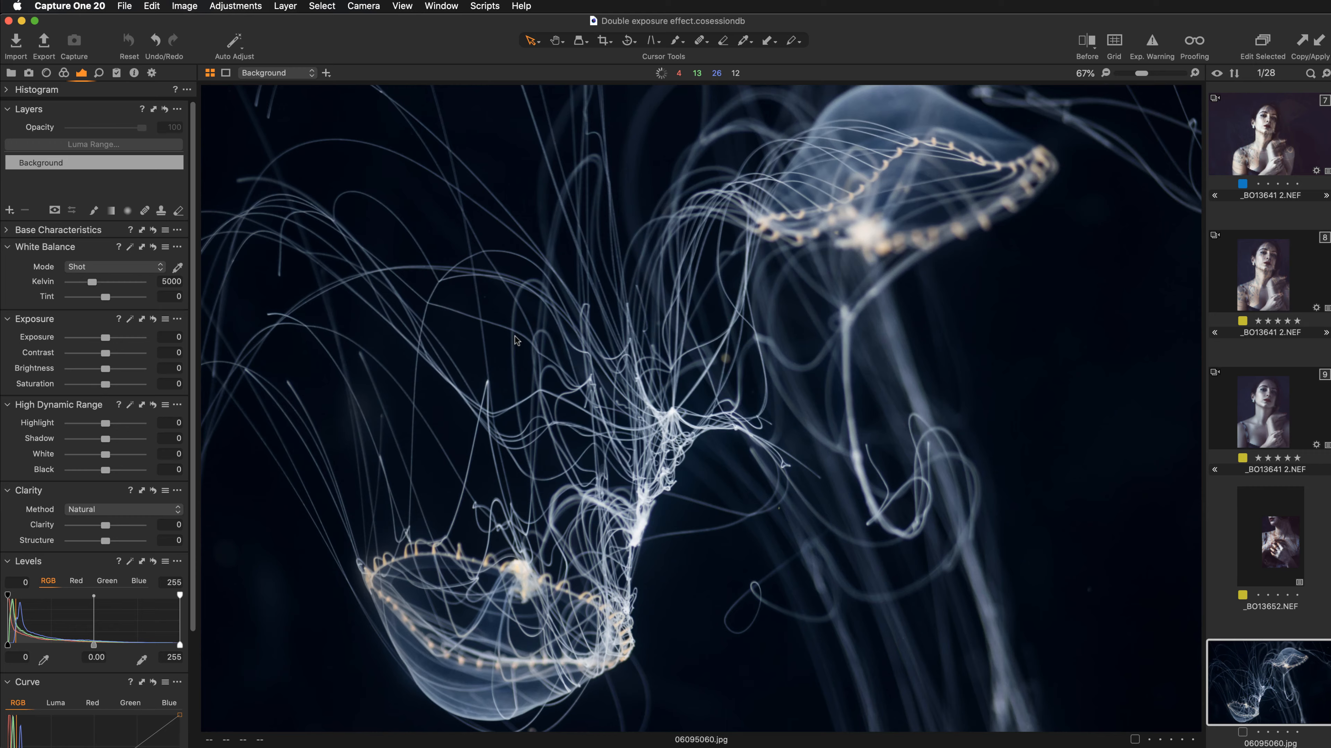
pyautogui.doubleClick(515, 338)
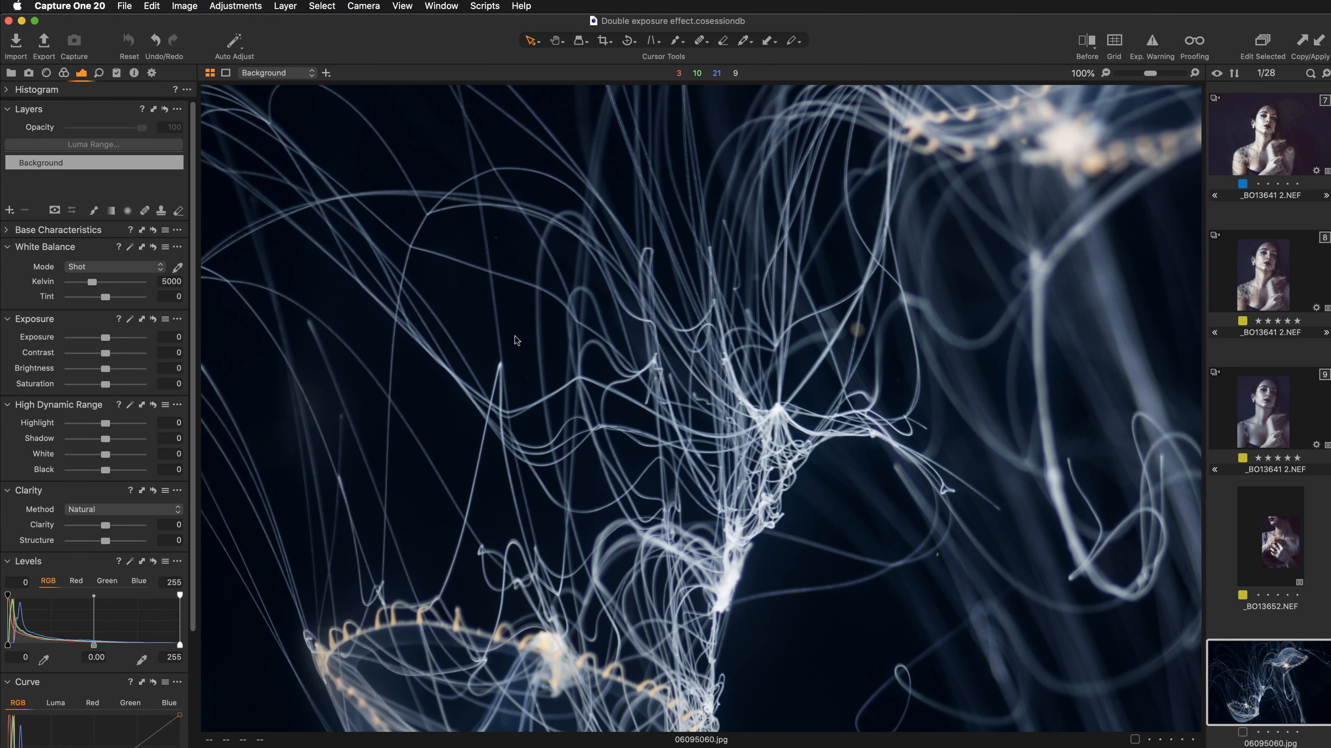
pyautogui.click(555, 41)
pyautogui.moveTo(781, 367); pyautogui.dragTo(807, 234)
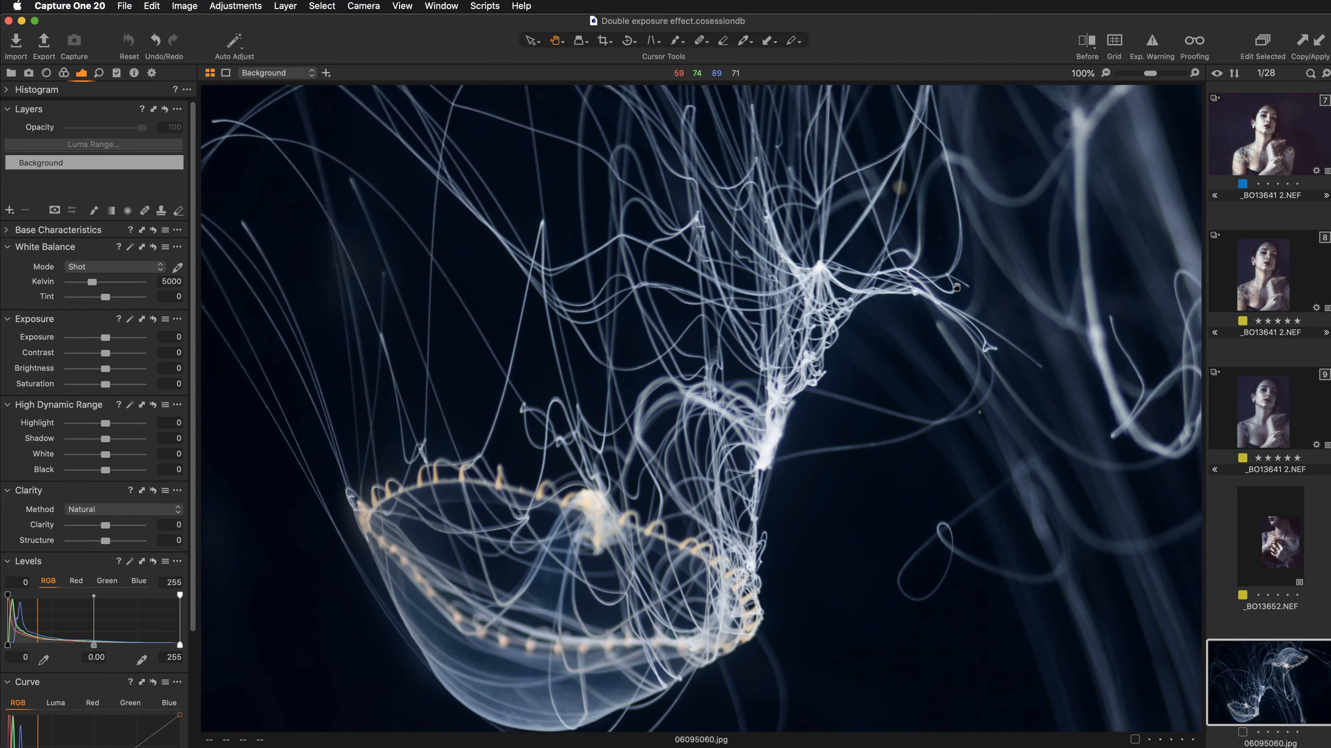
pyautogui.moveTo(957, 287); pyautogui.dragTo(868, 228)
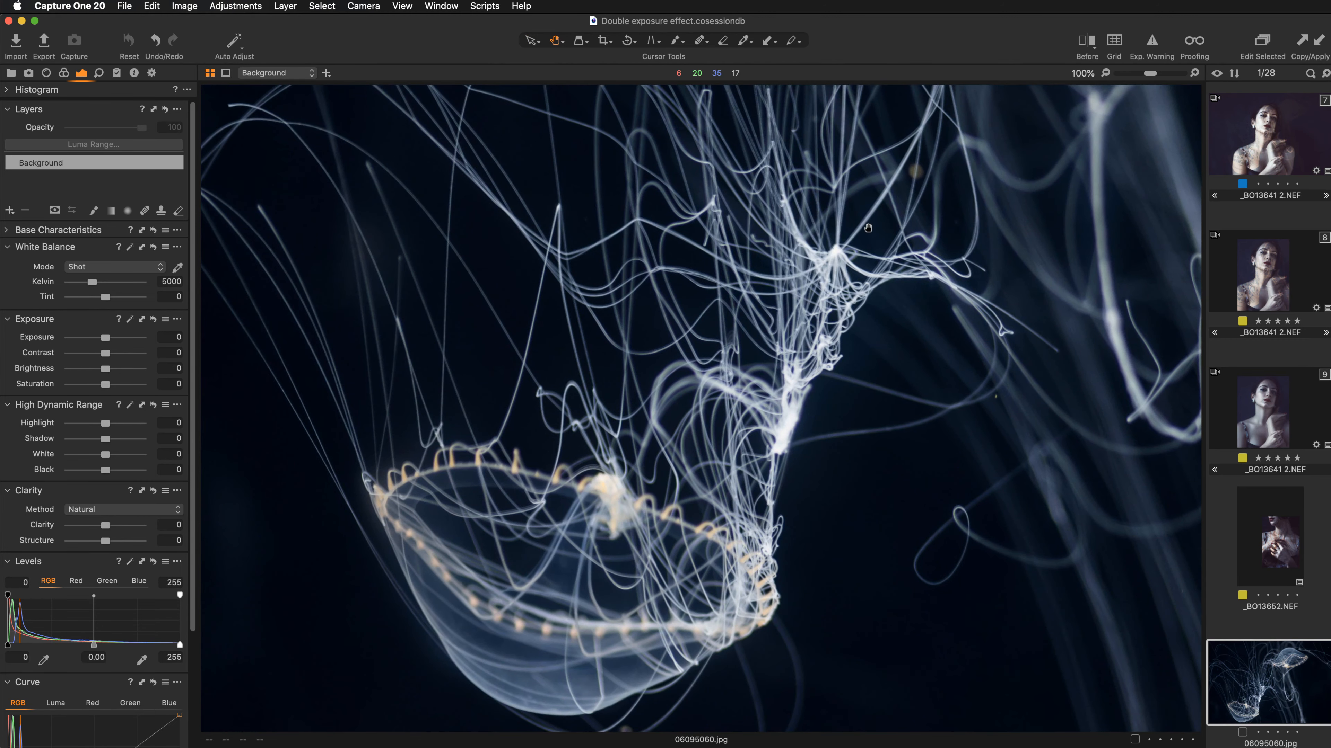
pyautogui.press('super+0')
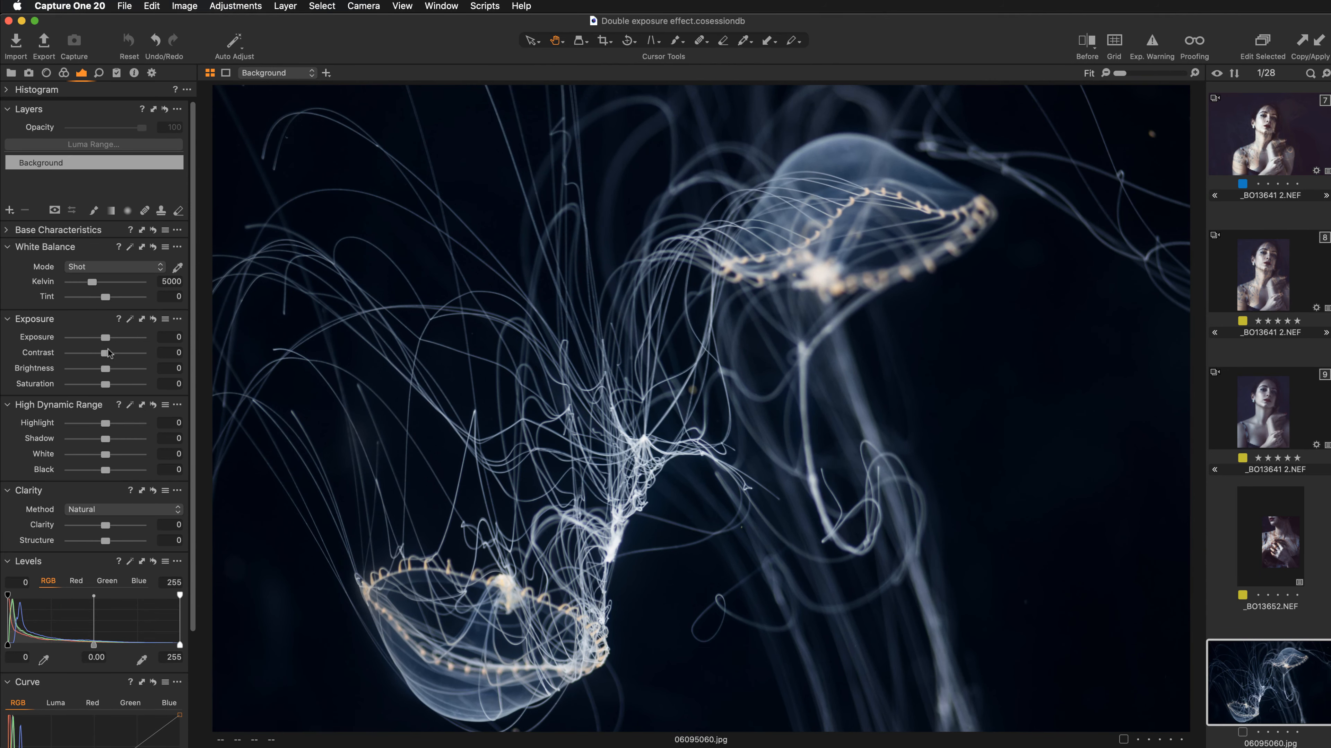
# - Set the jellyfish photo's background contrast to 15 and add a new adjustment layer above it
pyautogui.moveTo(106, 358); pyautogui.dragTo(116, 355)
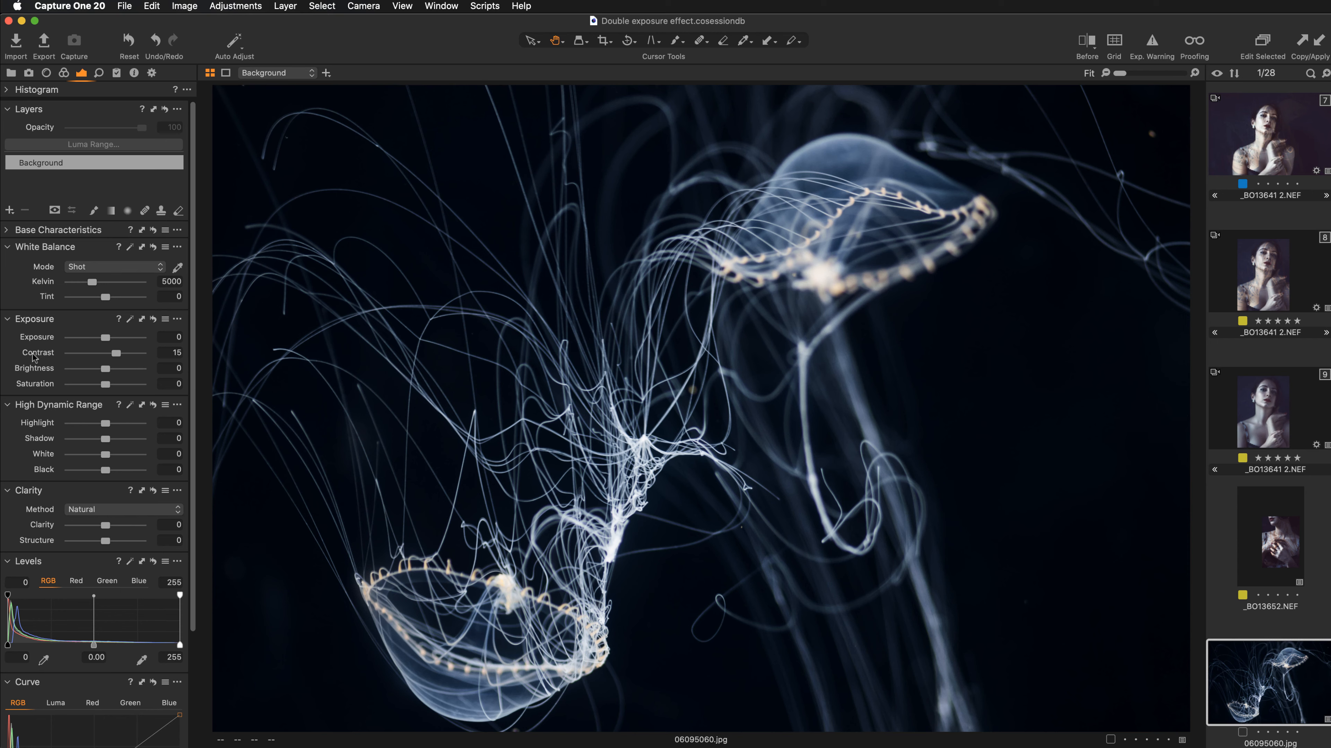
pyautogui.click(14, 209)
pyautogui.click(28, 229)
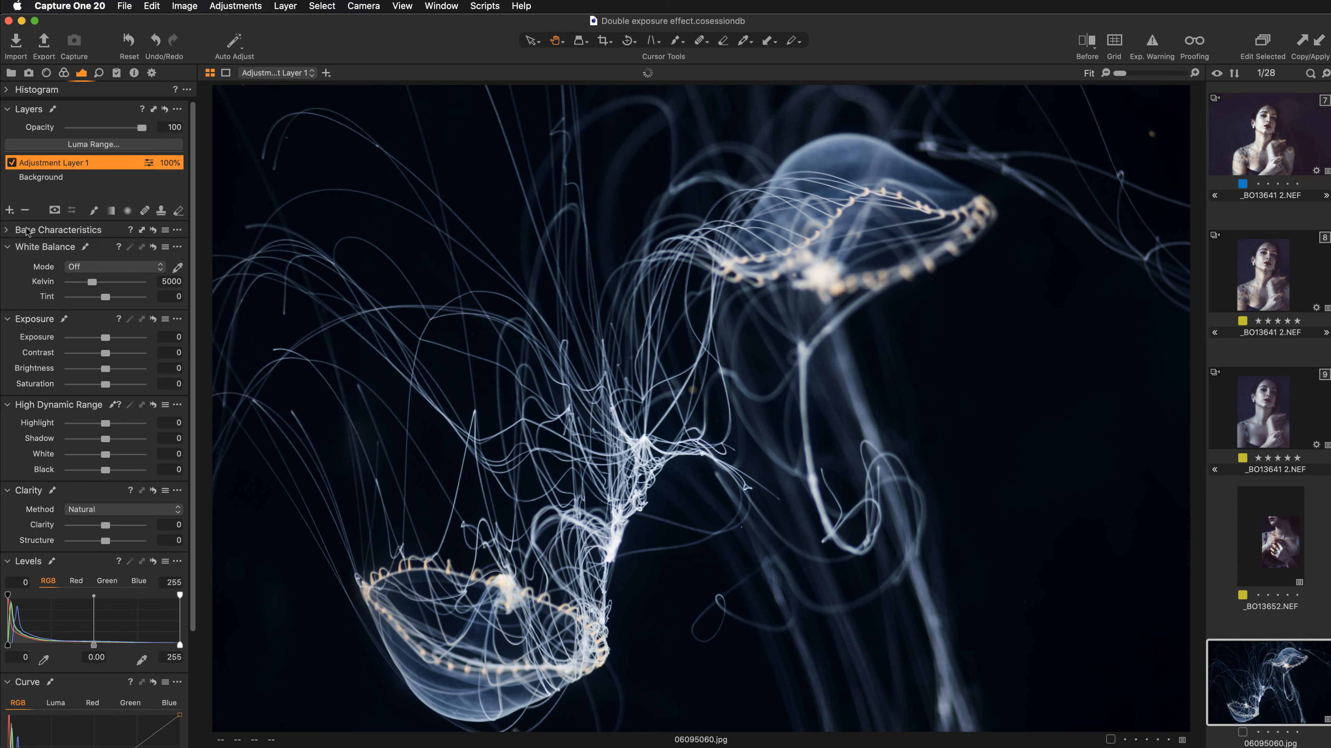
# - Start a luma range for the jellyfish photo's adjustment layer, display its mask, and set the range to 146–255
pyautogui.click(96, 149)
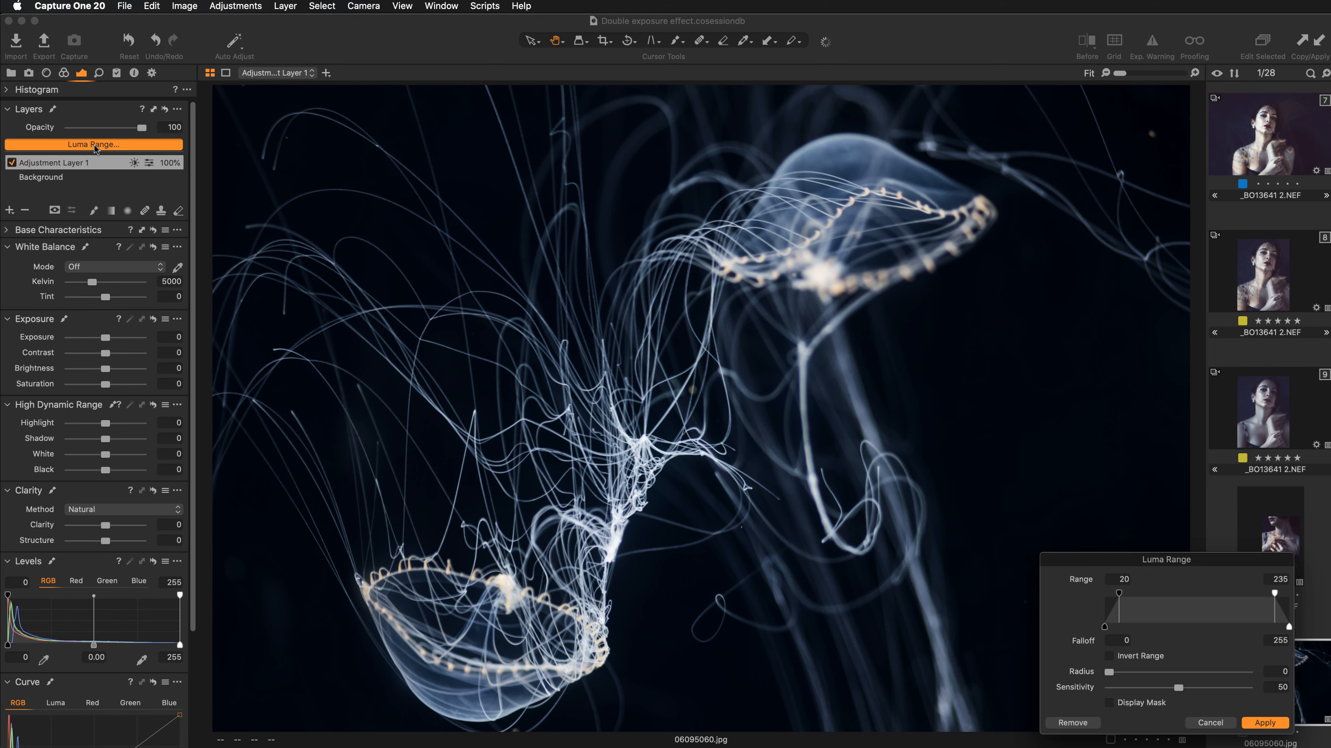
pyautogui.moveTo(1090, 559); pyautogui.dragTo(976, 355)
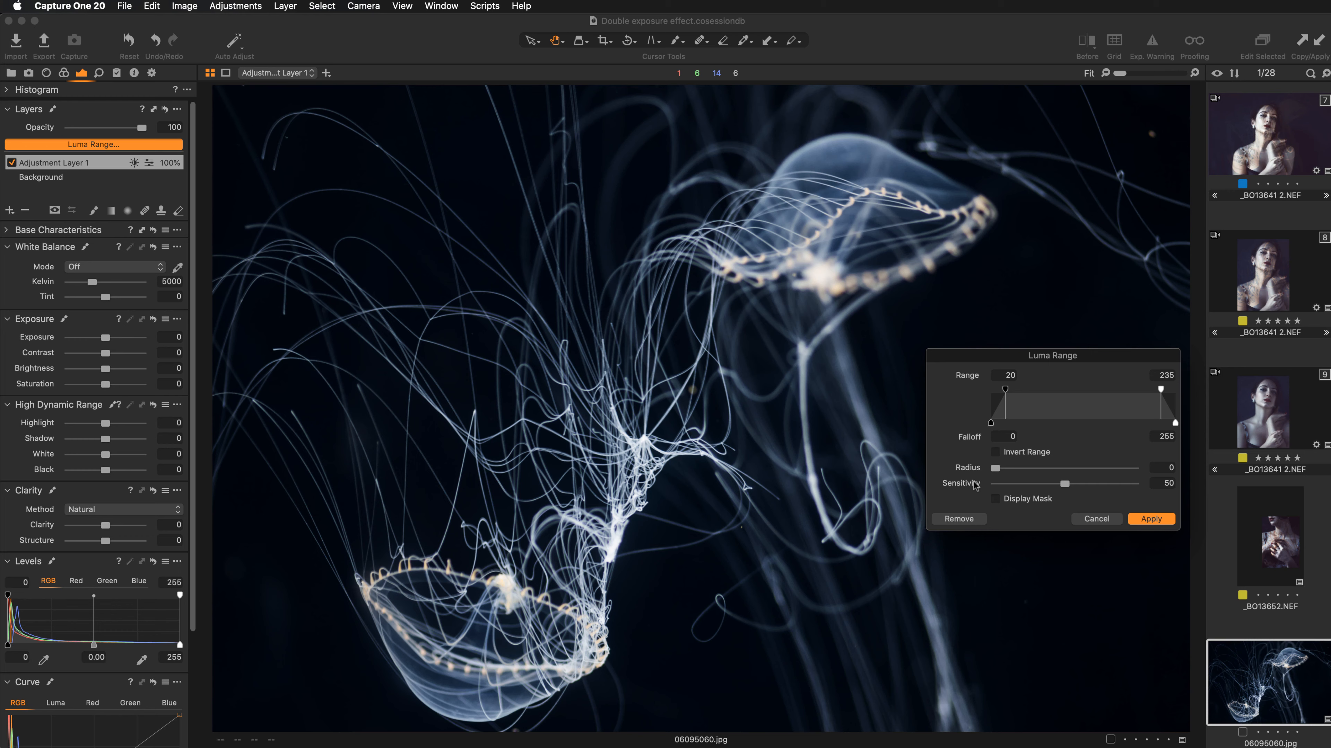
pyautogui.click(994, 500)
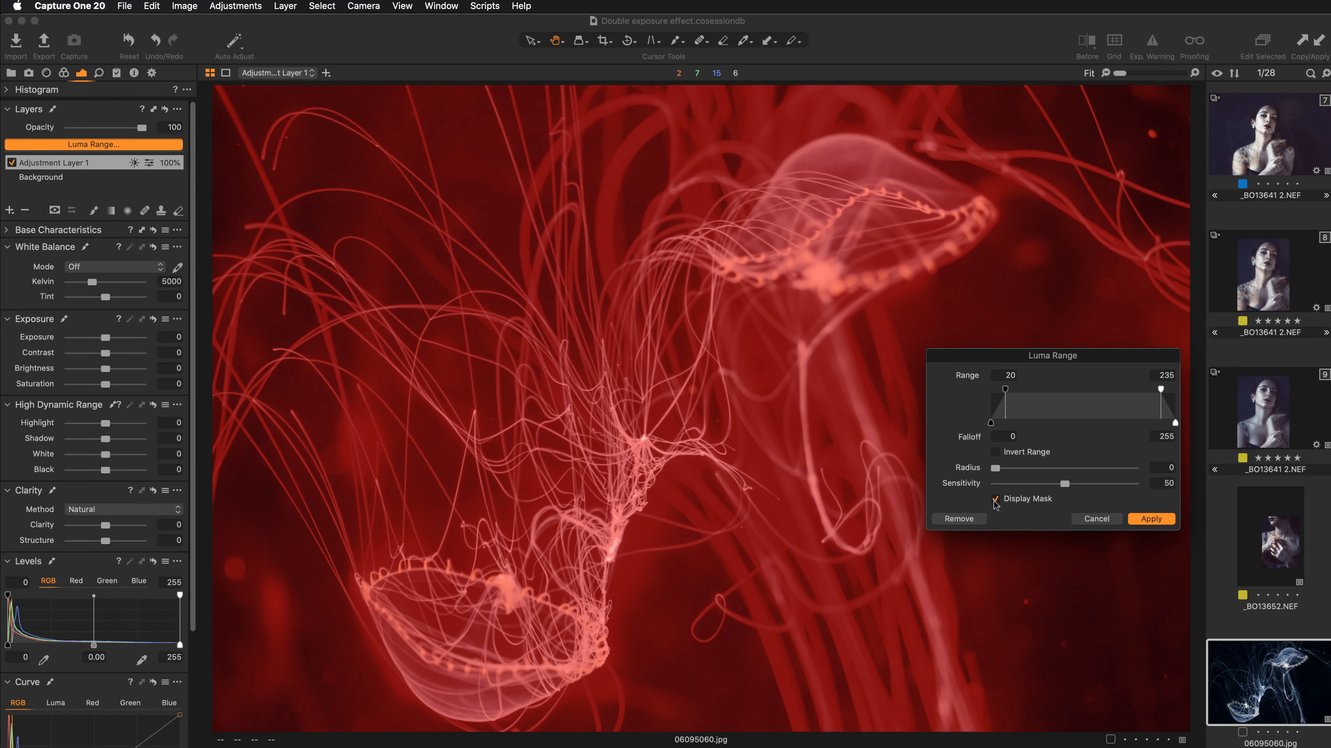
pyautogui.moveTo(1161, 389); pyautogui.dragTo(1178, 389)
pyautogui.moveTo(1005, 389); pyautogui.dragTo(1096, 390)
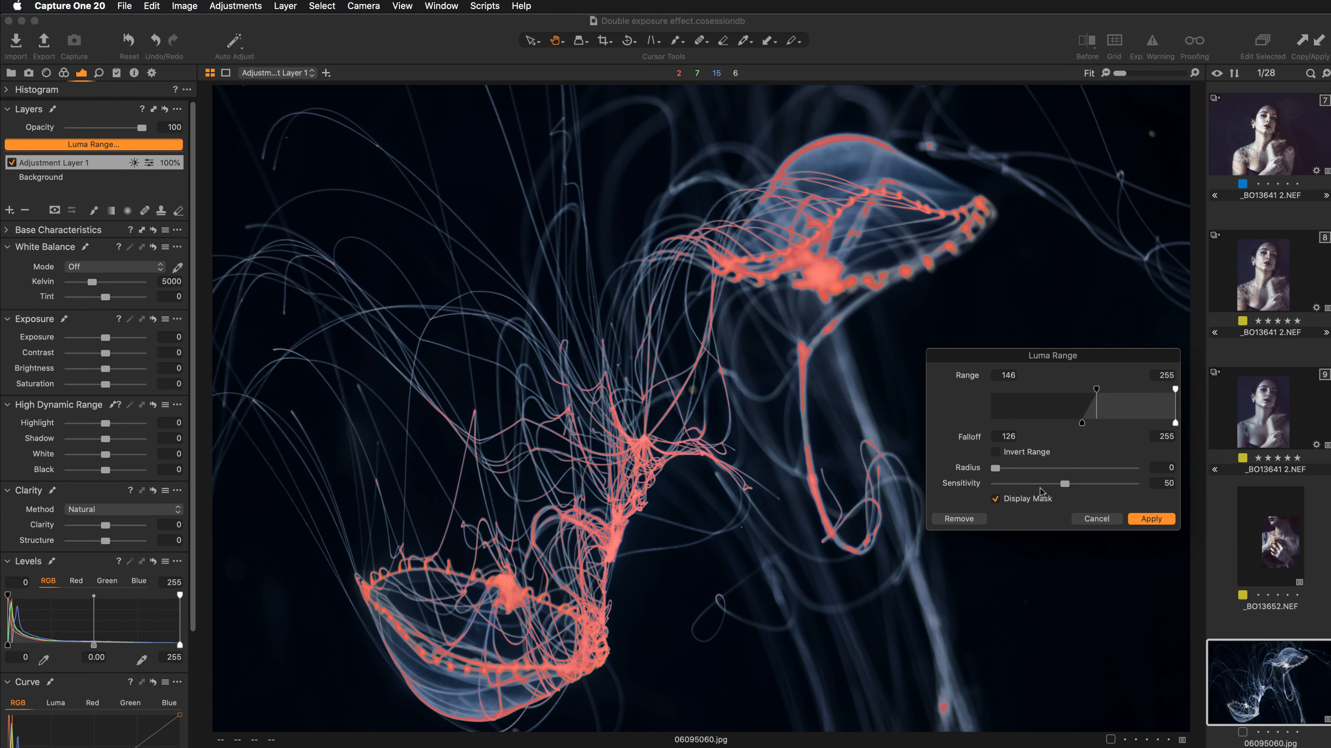
pyautogui.click(995, 499)
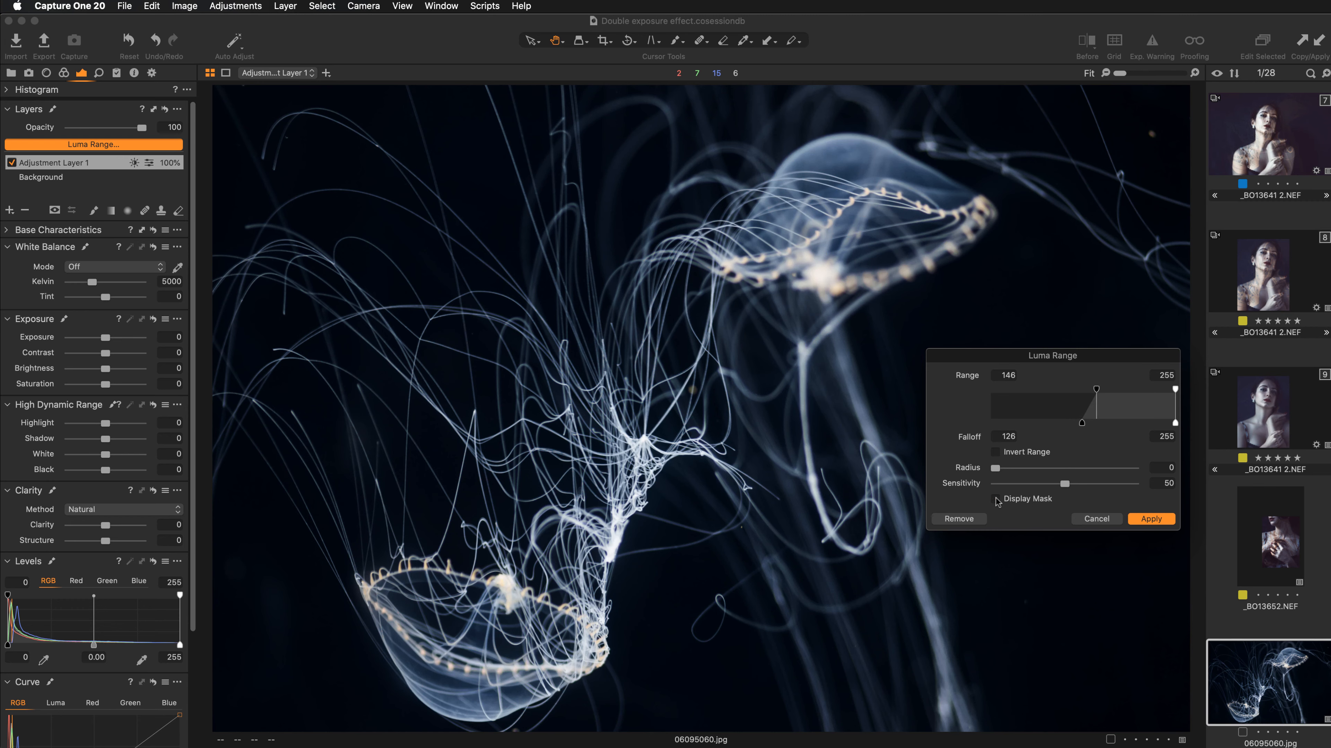
pyautogui.click(995, 499)
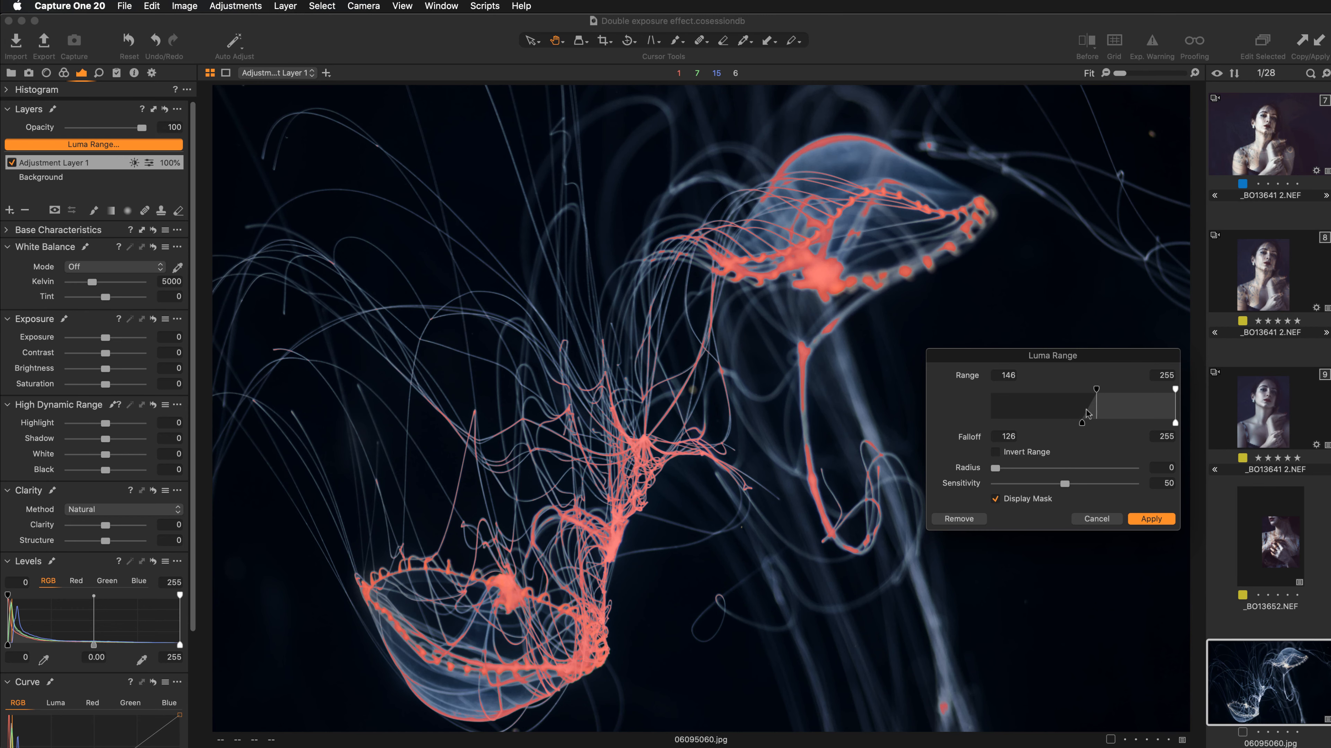
# - Widen the luma mask to the fainter tentacles with a lower range of 51 and falloff of 28, and set the radius to 7.6
pyautogui.moveTo(1096, 390); pyautogui.dragTo(1028, 390)
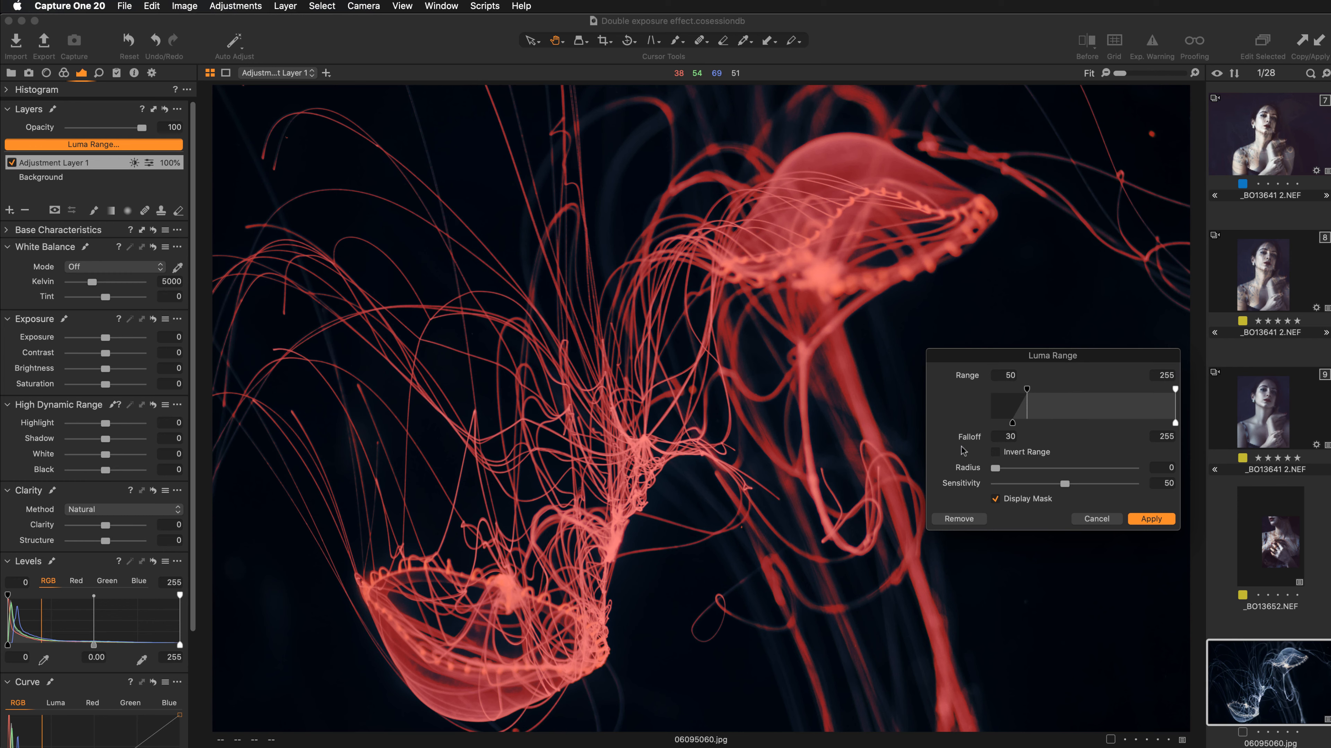
pyautogui.moveTo(1027, 391); pyautogui.dragTo(1010, 423)
pyautogui.moveTo(1027, 389); pyautogui.dragTo(1028, 389)
pyautogui.moveTo(996, 468); pyautogui.dragTo(1047, 469)
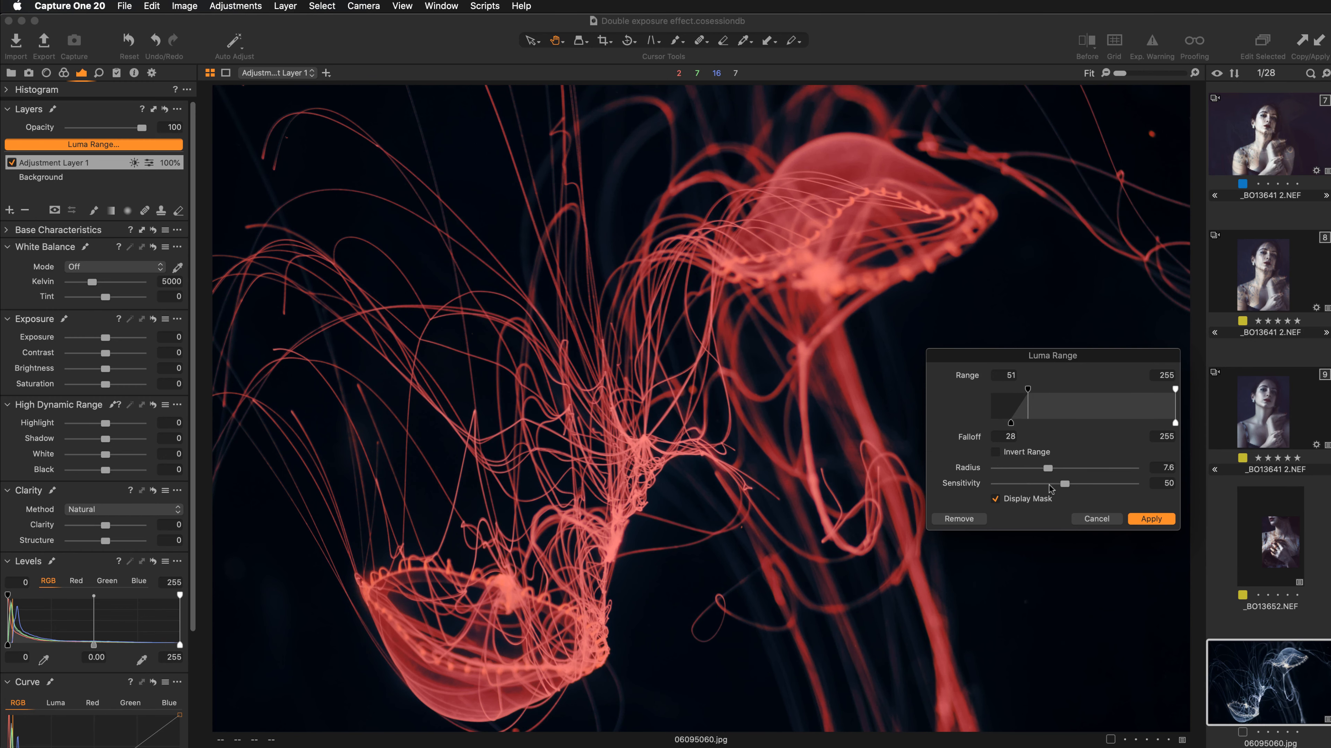
# - Apply the luma range with sensitivity 51, lower range 45 and falloff 21, and check the resulting mask on the jellyfish
pyautogui.moveTo(1065, 484)
pyautogui.mouseDown()
pyautogui.moveTo(1105, 485)
pyautogui.moveTo(1067, 486)
pyautogui.mouseUp()
pyautogui.click(995, 499)
pyautogui.moveTo(1030, 388); pyautogui.dragTo(1024, 389)
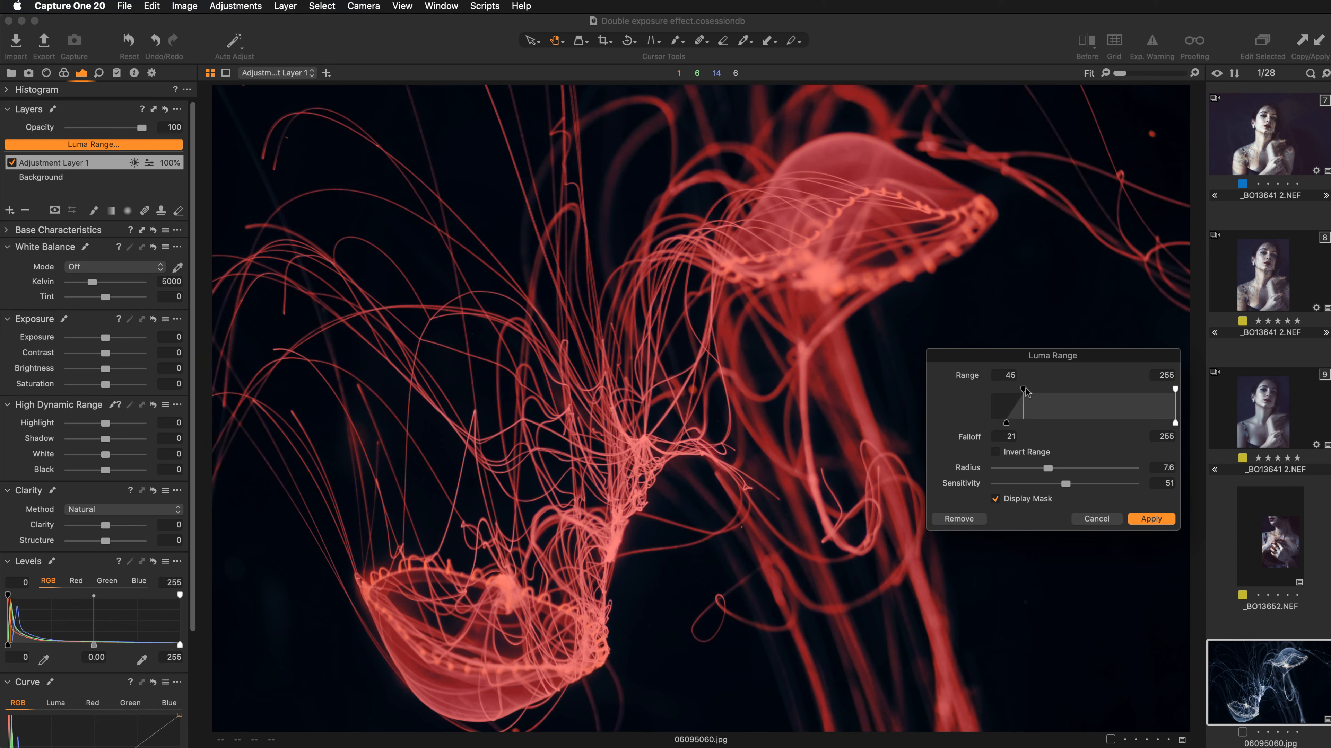
pyautogui.moveTo(1025, 388); pyautogui.dragTo(1025, 389)
pyautogui.click(1155, 520)
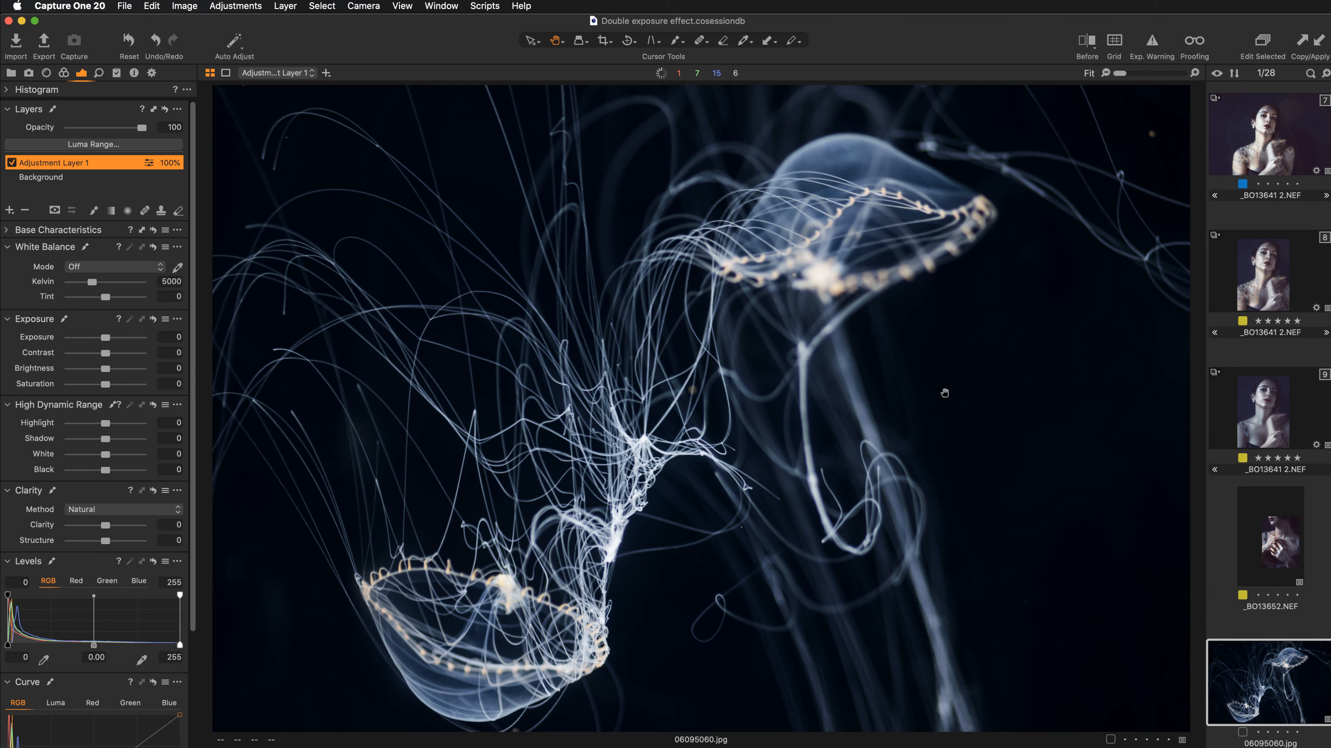
pyautogui.press('m')
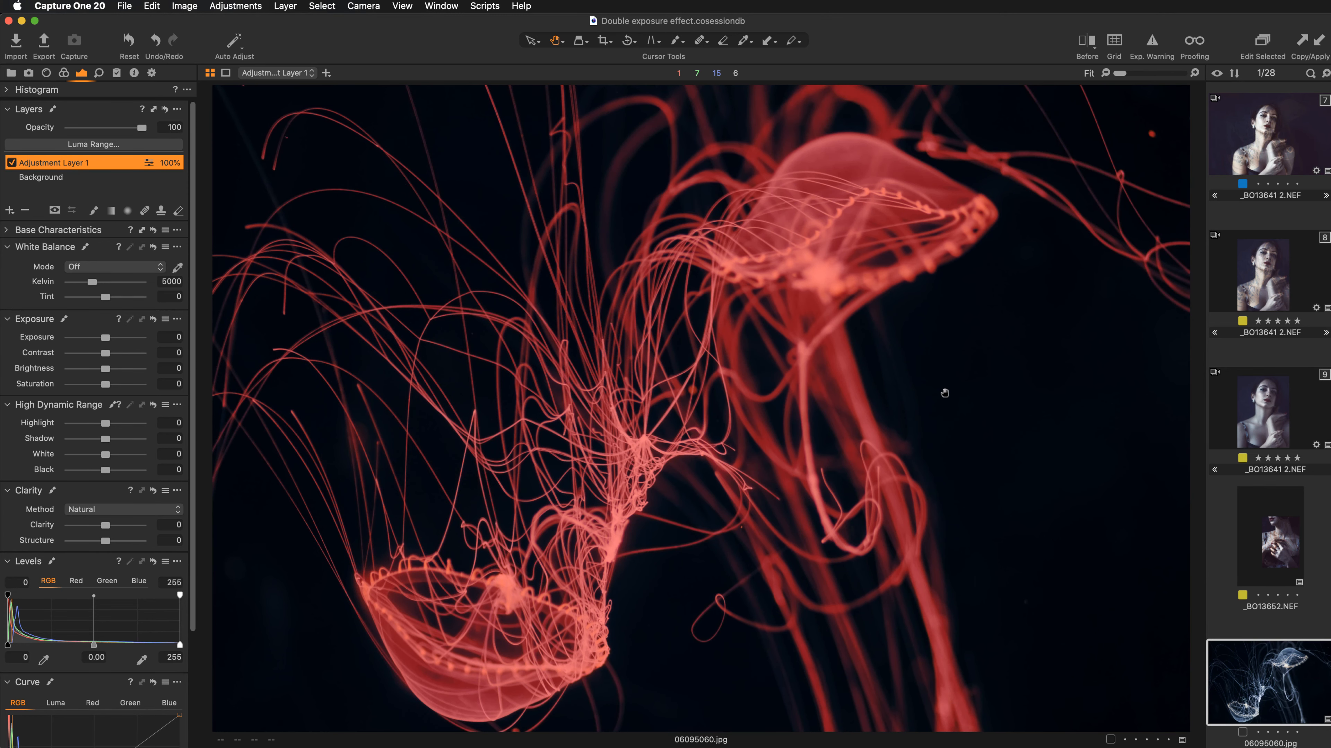
pyautogui.press('m')
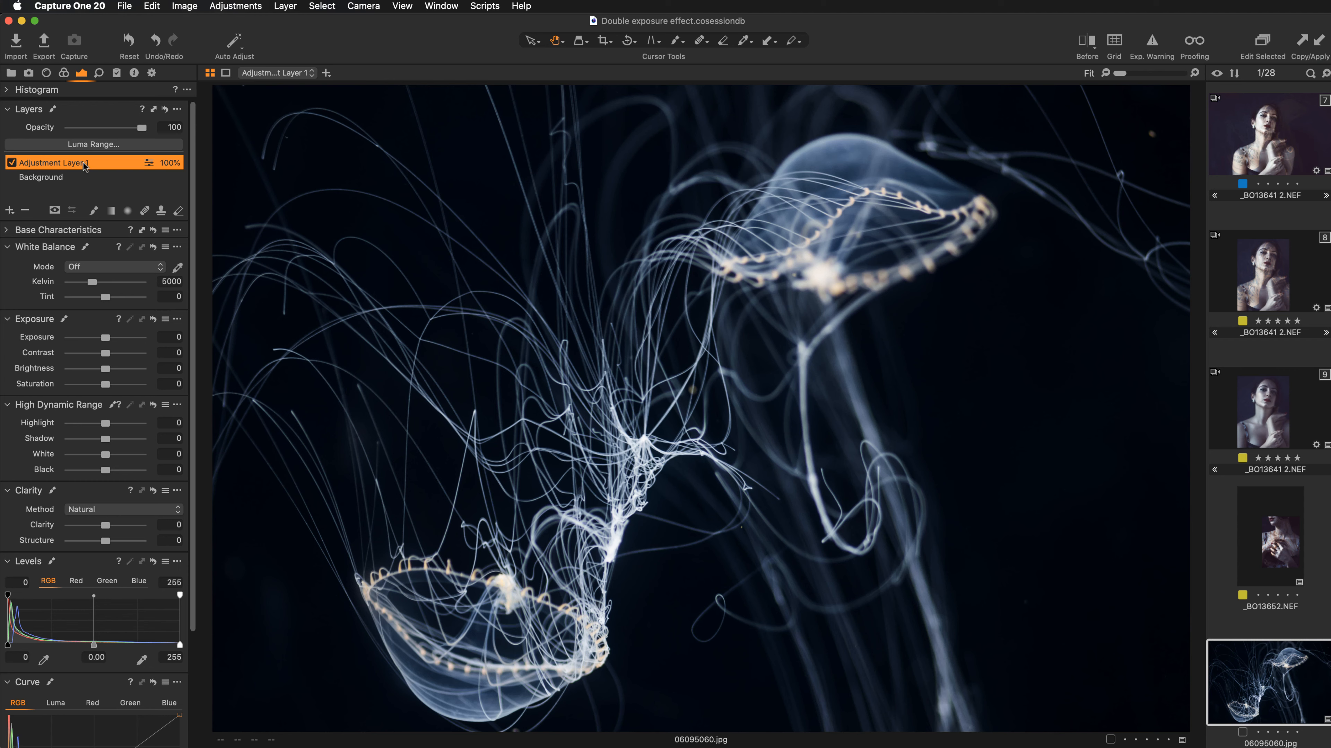
# - Copy the jellyfish photo's adjustments, select variant 9 of _BO13641 2.NEF, and float the Adjustments Clipboard enlarged beside the portrait
pyautogui.click(64, 179)
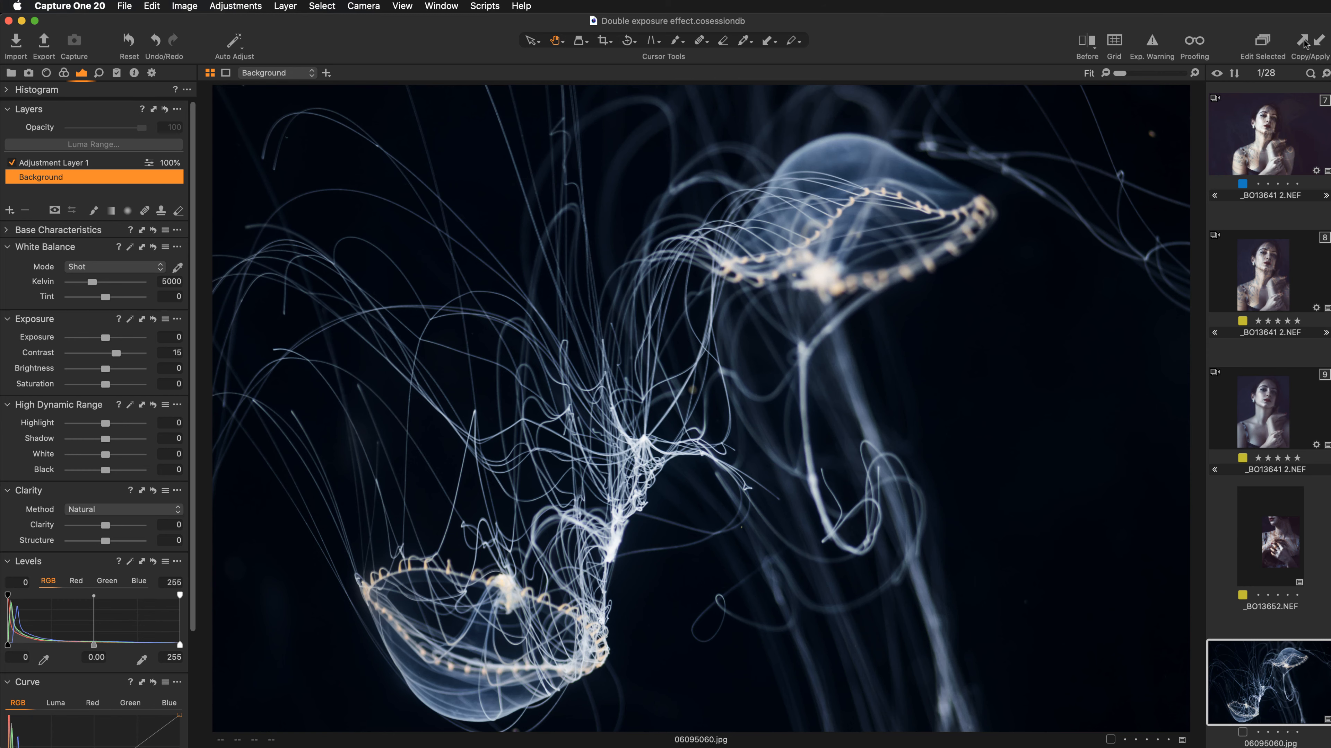
pyautogui.click(1272, 394)
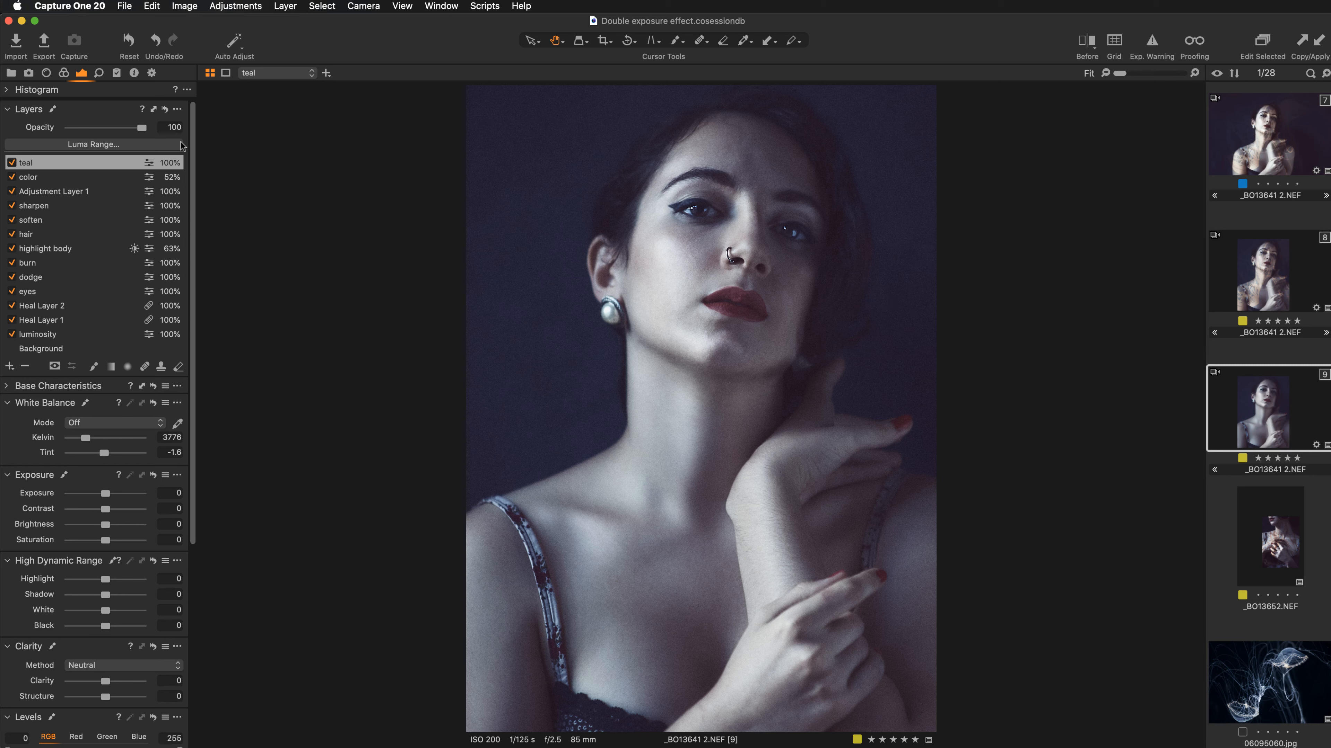
pyautogui.click(117, 73)
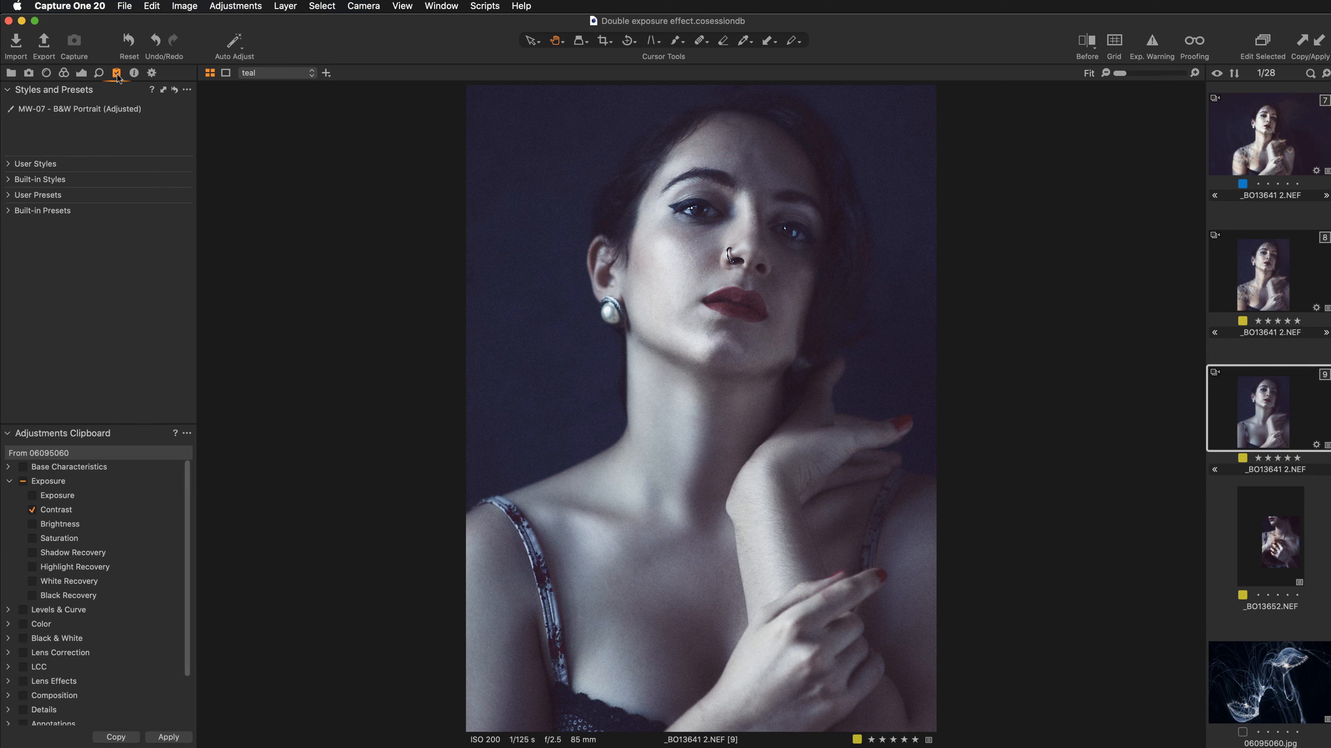
pyautogui.moveTo(122, 432); pyautogui.dragTo(333, 130)
pyautogui.moveTo(404, 255); pyautogui.dragTo(415, 666)
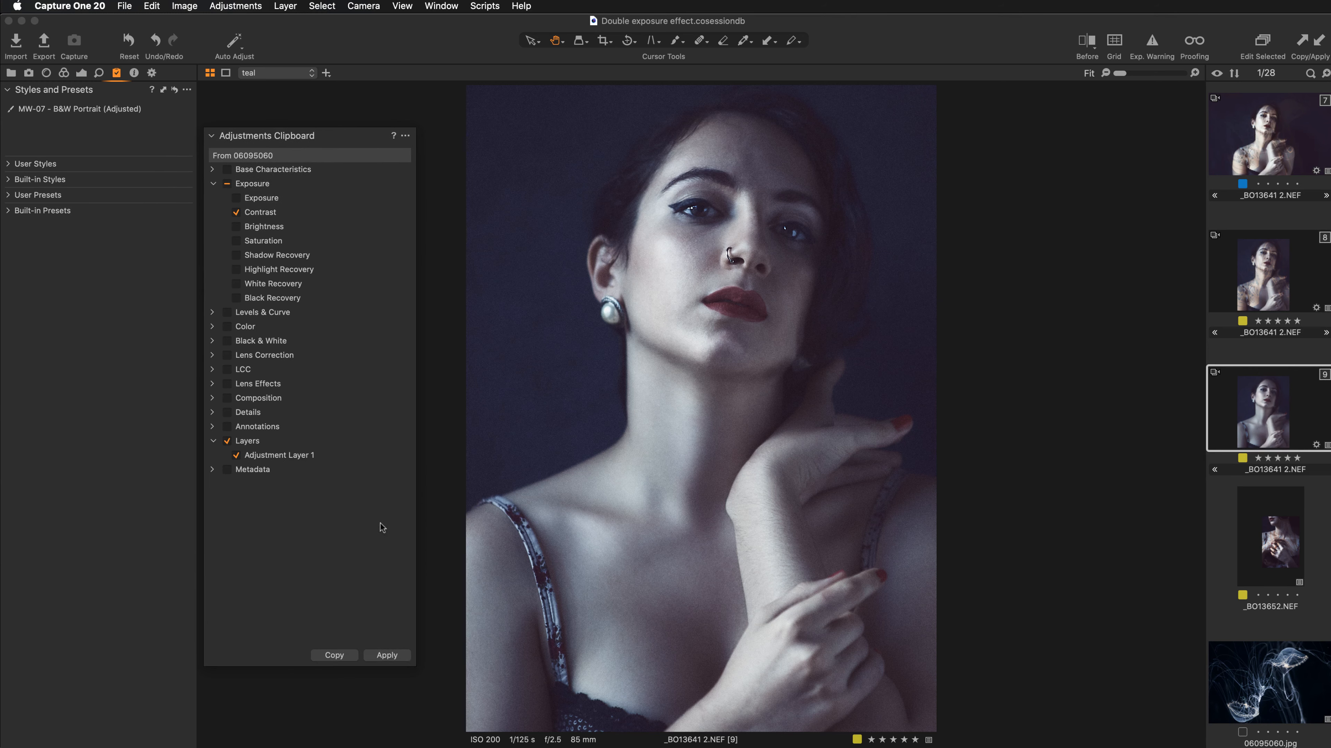
# - Apply only the copied Adjustment Layer 1 to the portrait, excluding the exposure adjustments, and display the pasted layer's mask
pyautogui.click(227, 185)
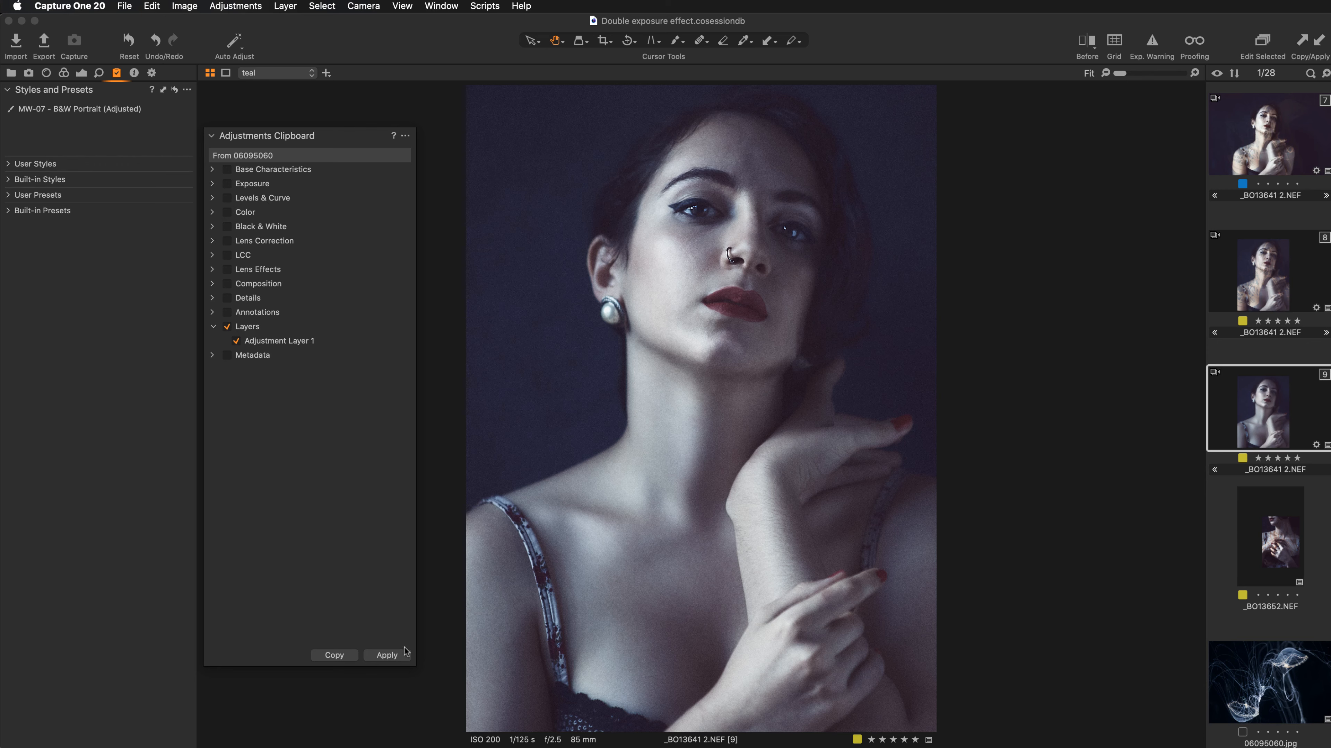
pyautogui.click(398, 660)
pyautogui.click(82, 74)
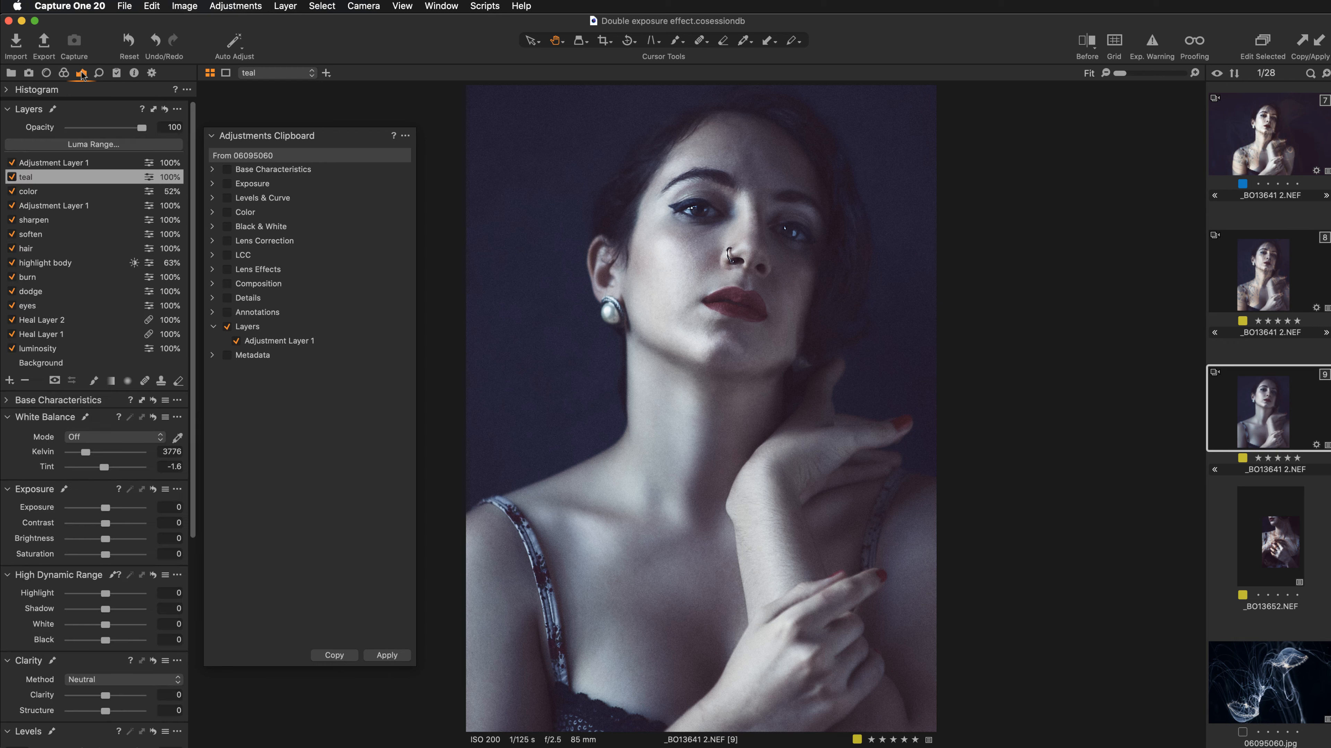
pyautogui.click(73, 163)
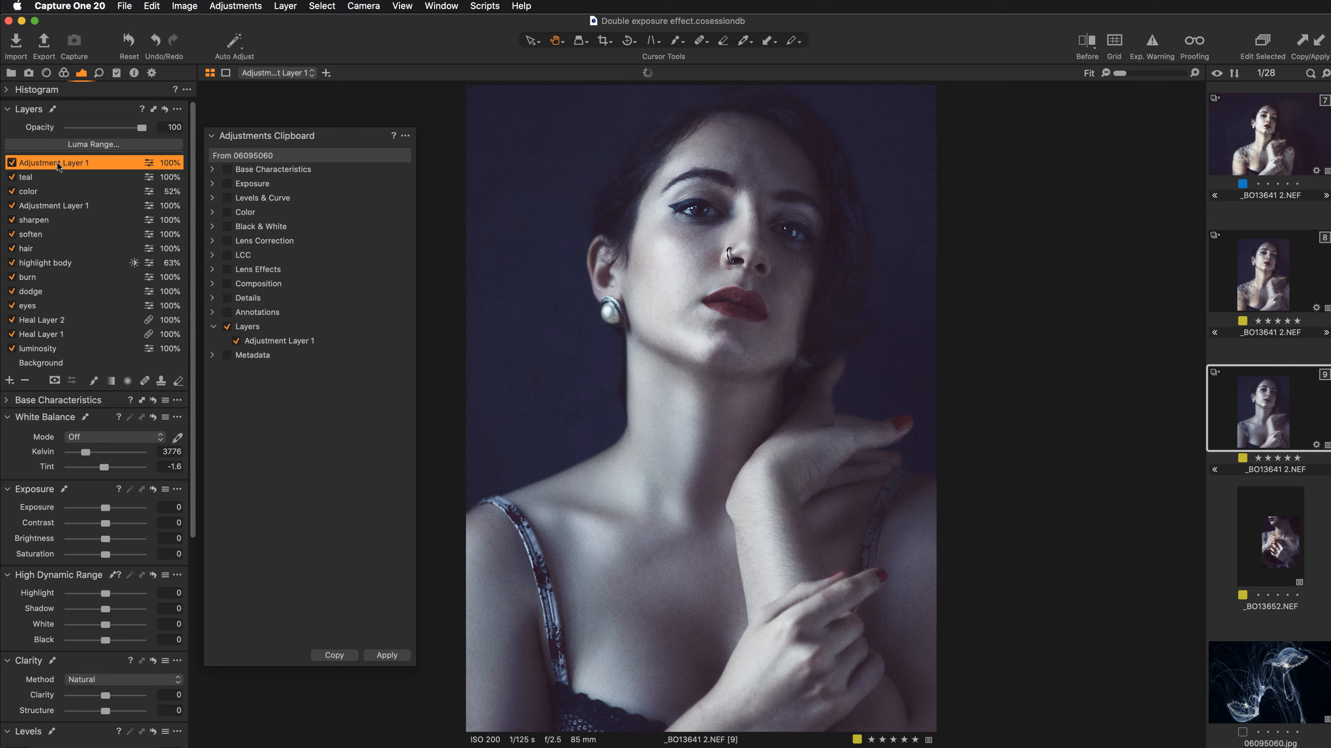
pyautogui.press('m')
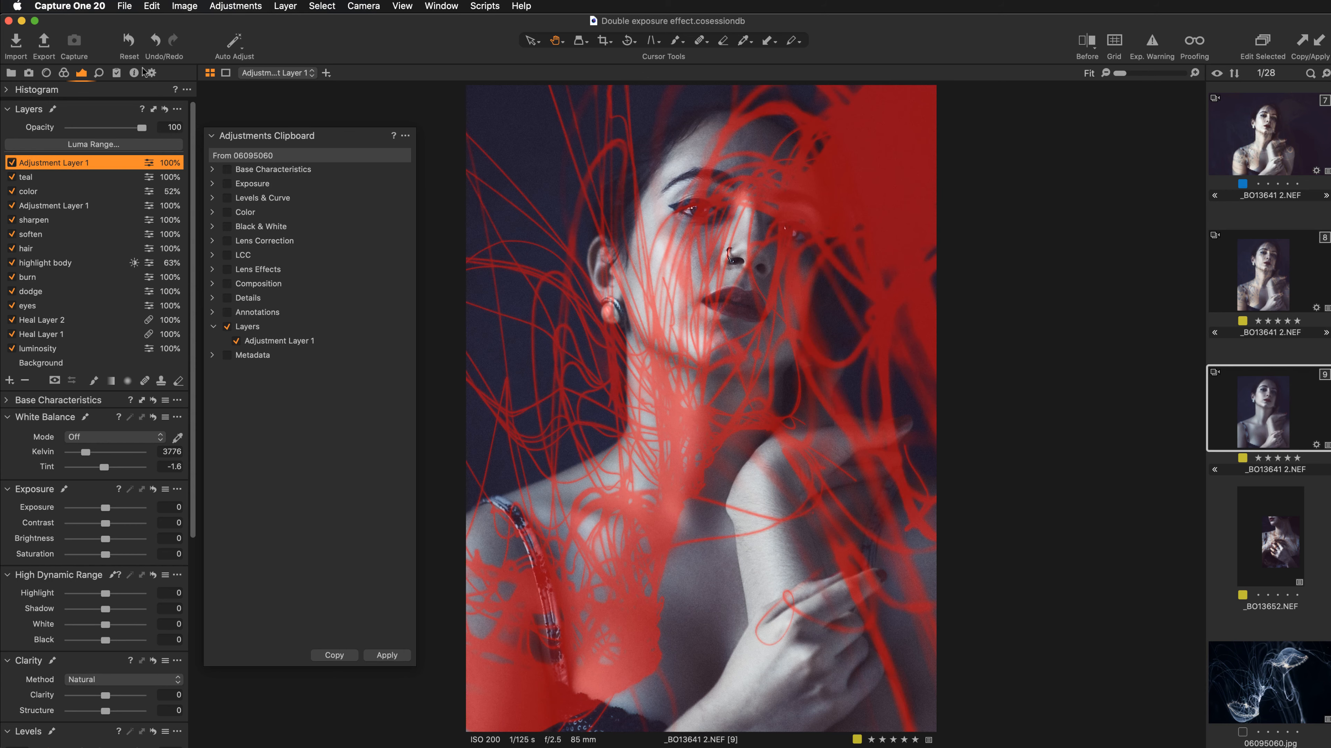
# - Dock the Adjustments Clipboard above Styles and Presets, return to the portrait's layers, and hide the jellyfish mask
pyautogui.click(117, 73)
pyautogui.moveTo(299, 142); pyautogui.dragTo(110, 158)
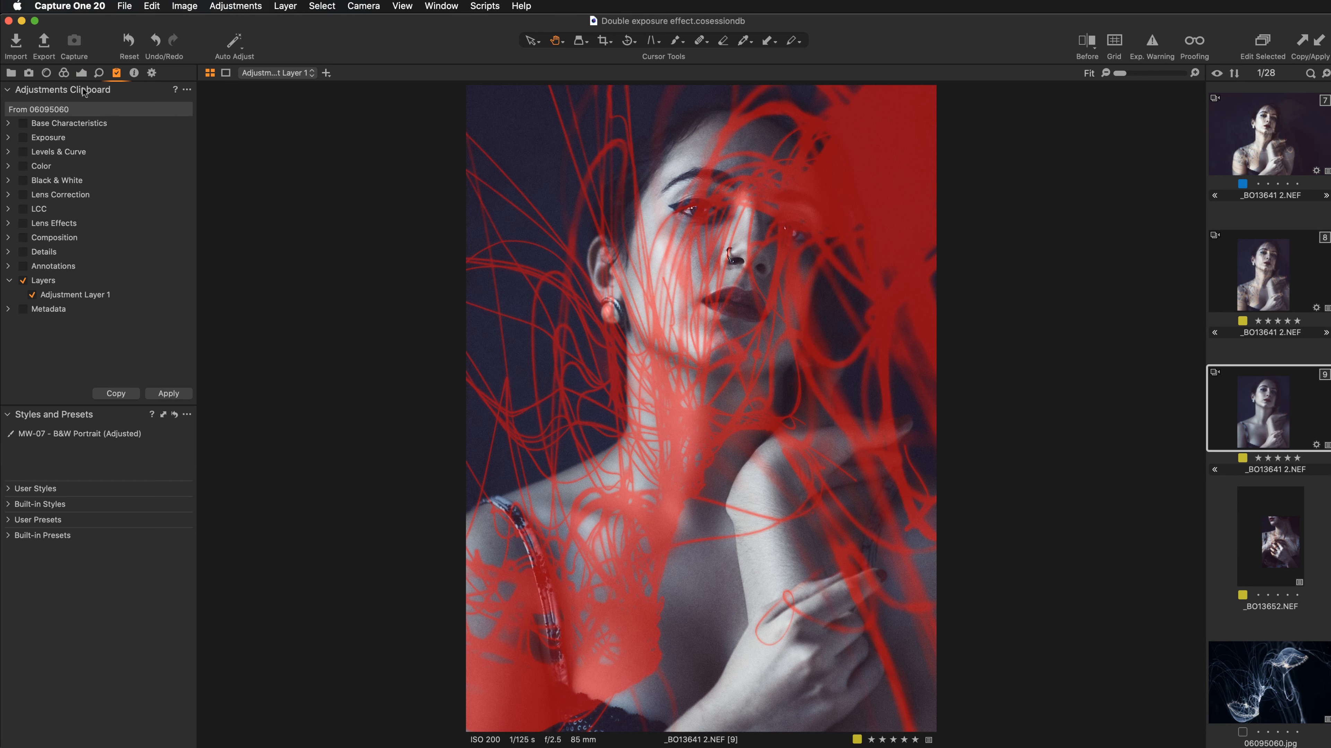
pyautogui.click(81, 73)
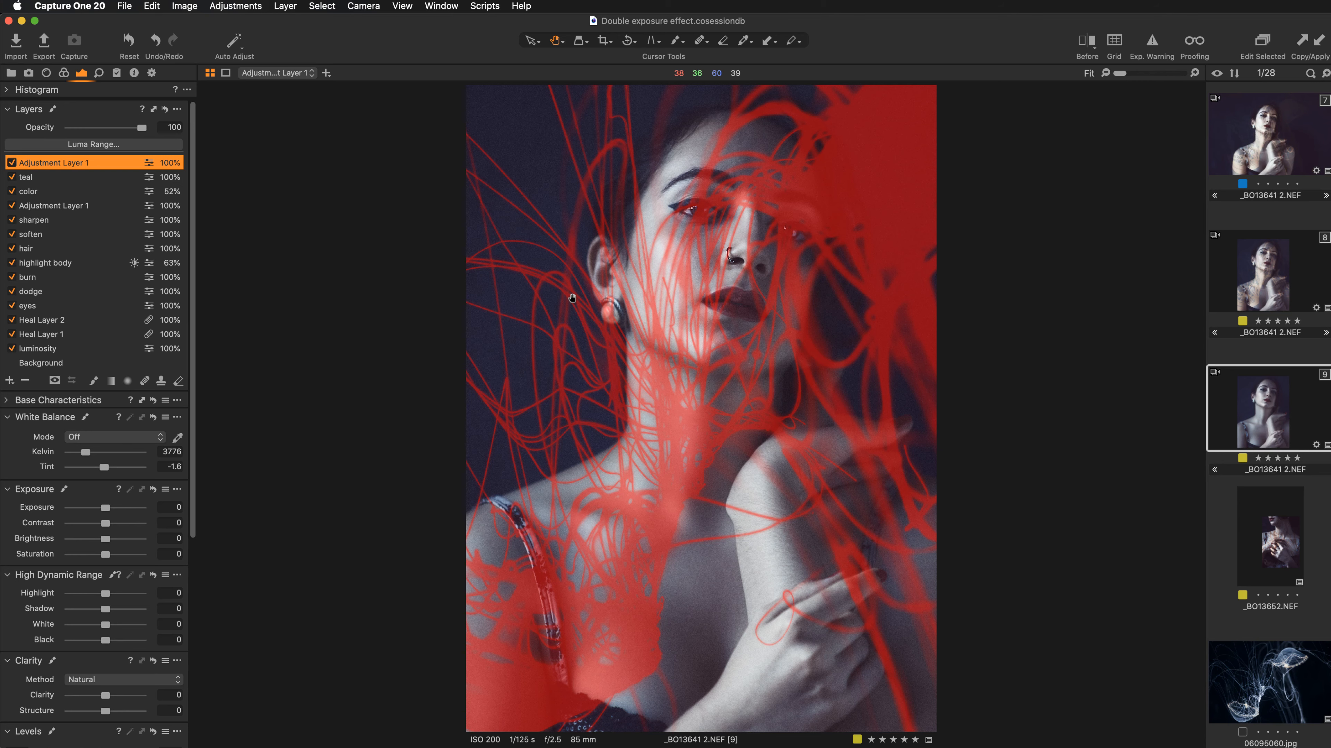
pyautogui.press('m')
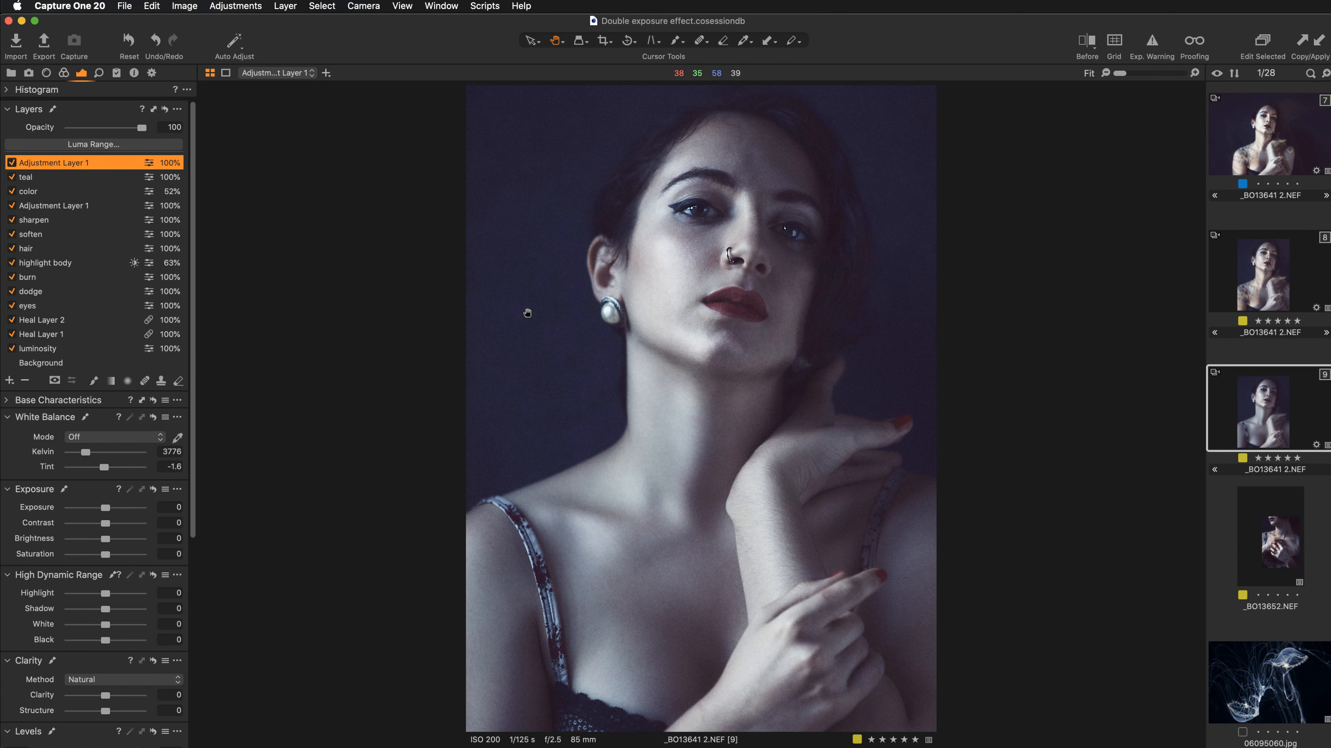
# - Examine the portrait's face, neck and shoulders at 200% and 100% magnification
pyautogui.press('super+plus')
pyautogui.press('super+plus')
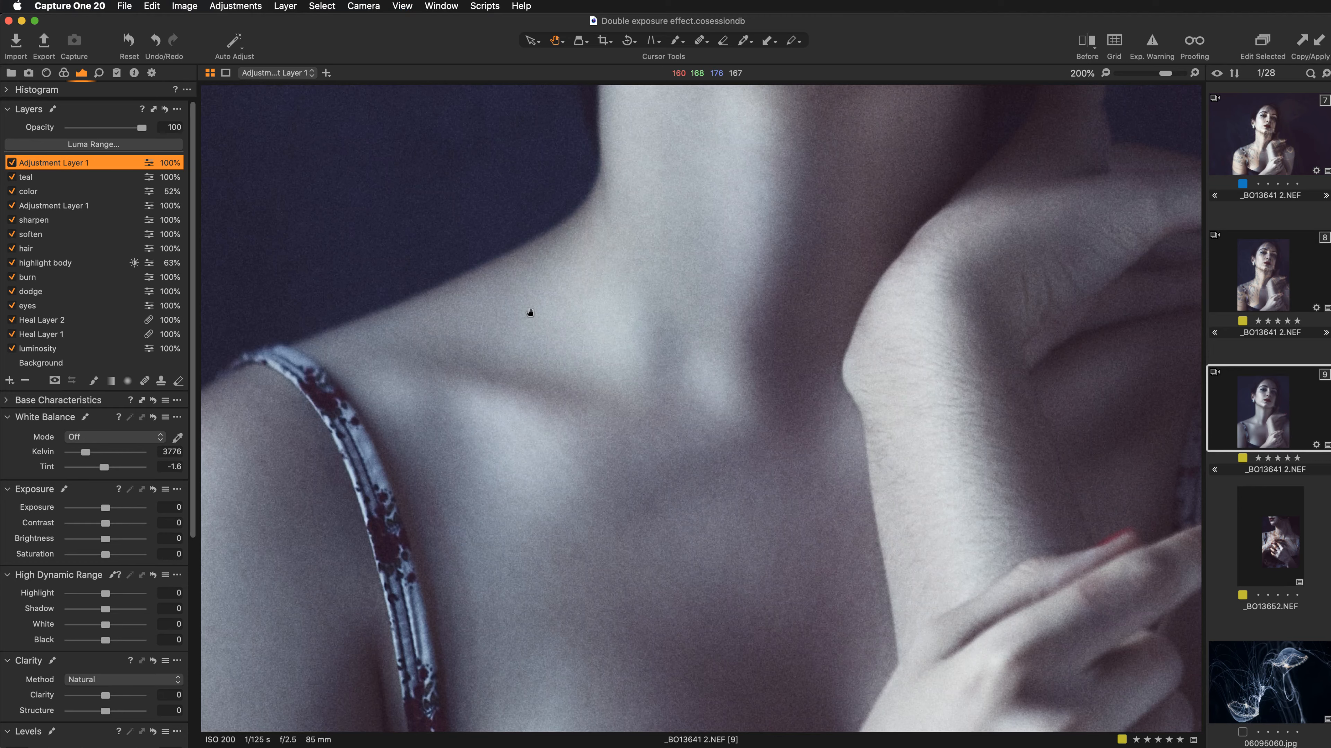
pyautogui.moveTo(531, 272); pyautogui.dragTo(603, 649)
pyautogui.moveTo(705, 298); pyautogui.dragTo(585, 476)
pyautogui.moveTo(712, 479); pyautogui.dragTo(681, 504)
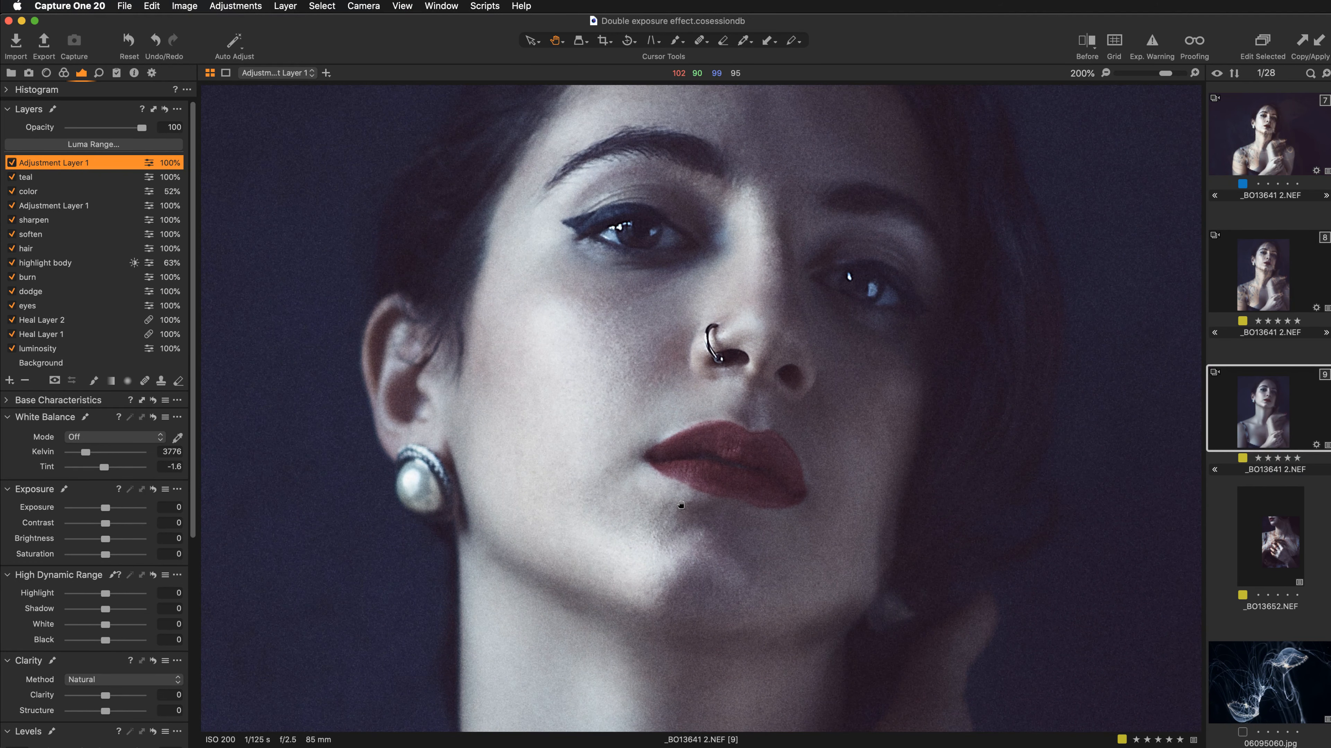
pyautogui.moveTo(659, 544); pyautogui.dragTo(680, 497)
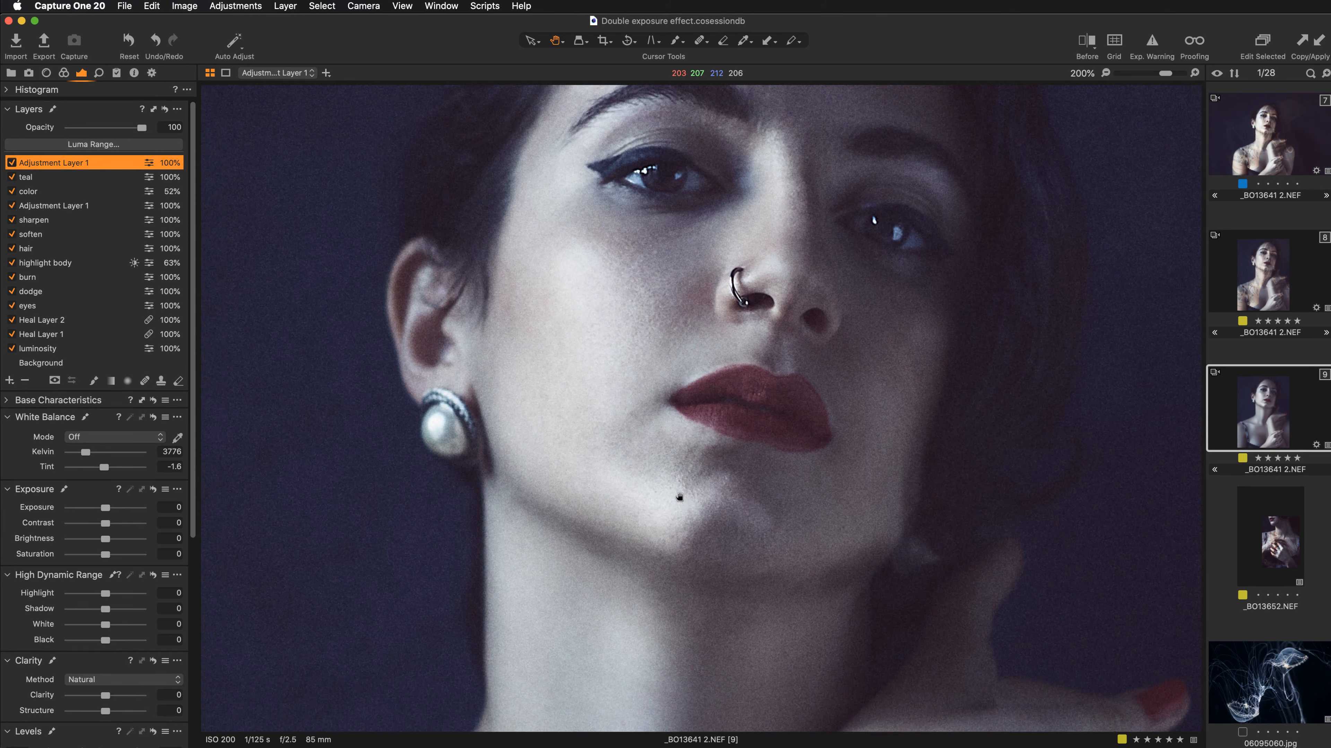
pyautogui.doubleClick(679, 497)
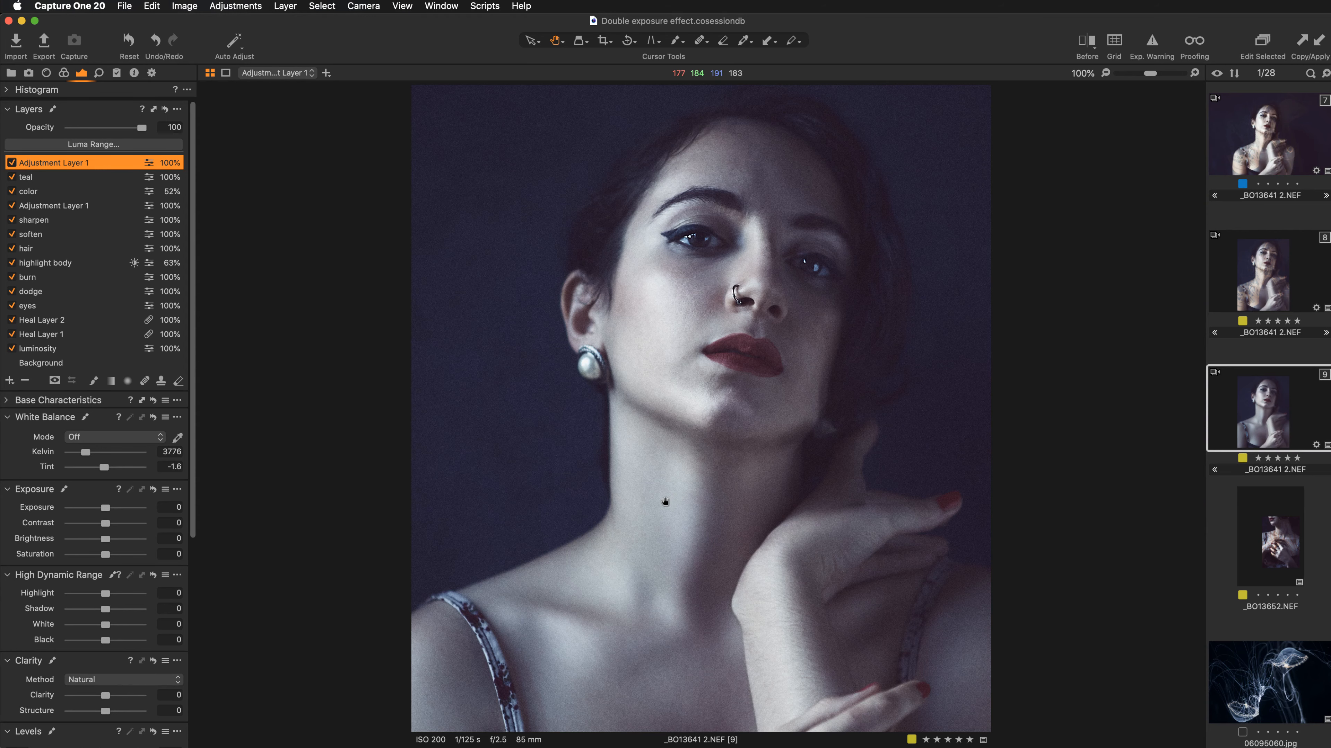
pyautogui.moveTo(649, 559); pyautogui.dragTo(653, 490)
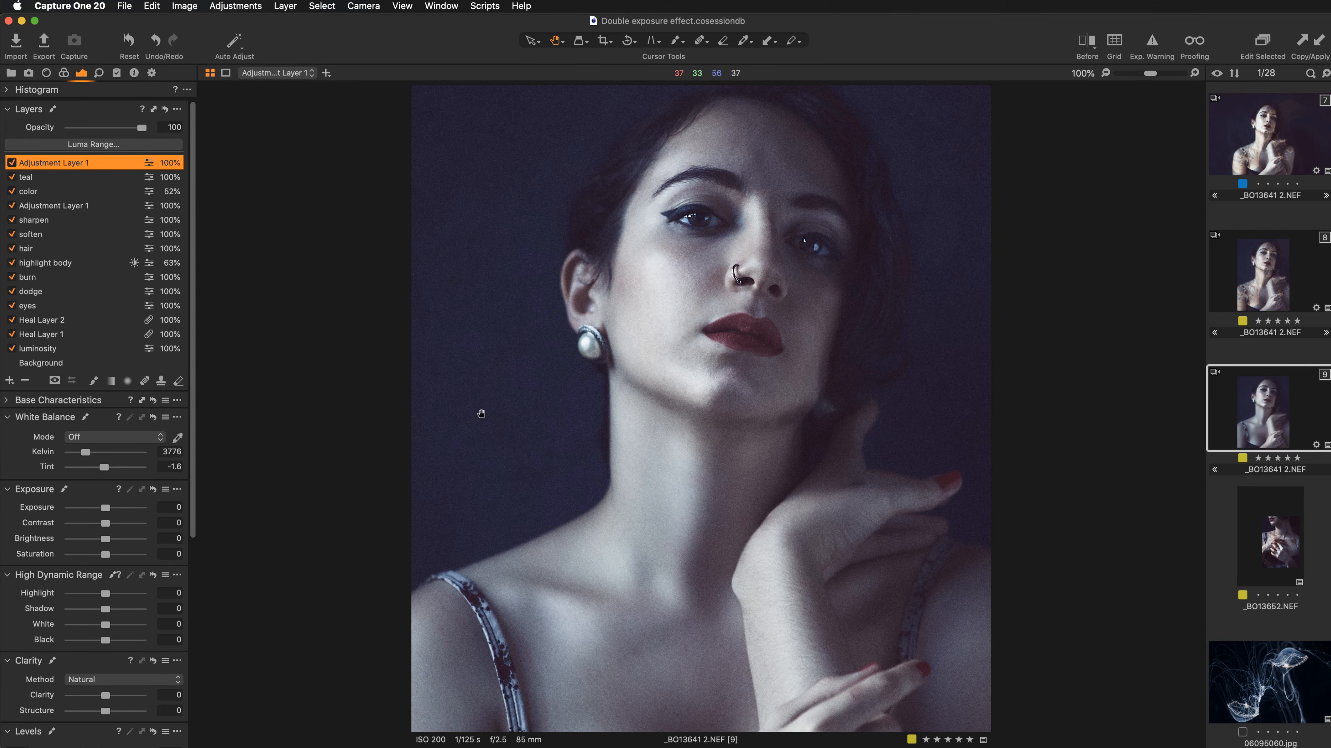
# - Rename the portrait's topmost adjustment layer as "jelly fish"
pyautogui.doubleClick(61, 165)
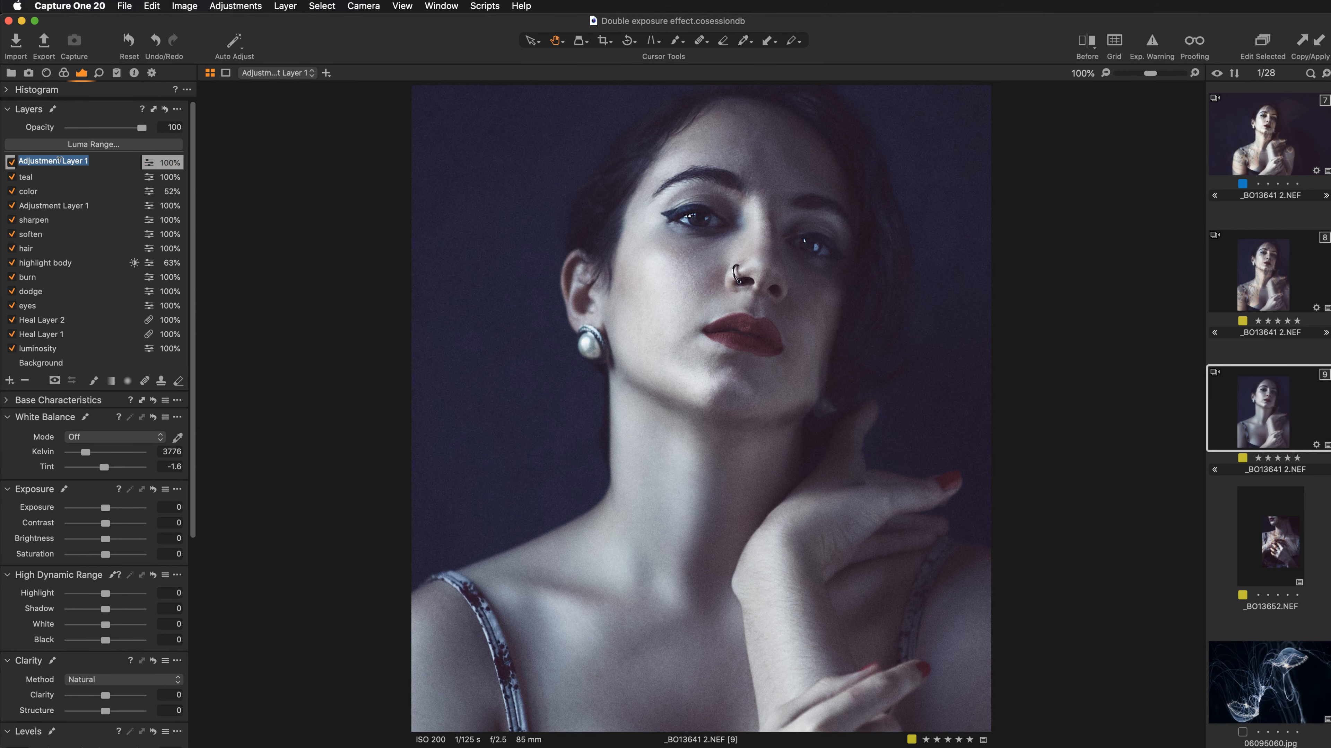
pyautogui.write('jelly fish')
pyautogui.press('Return')
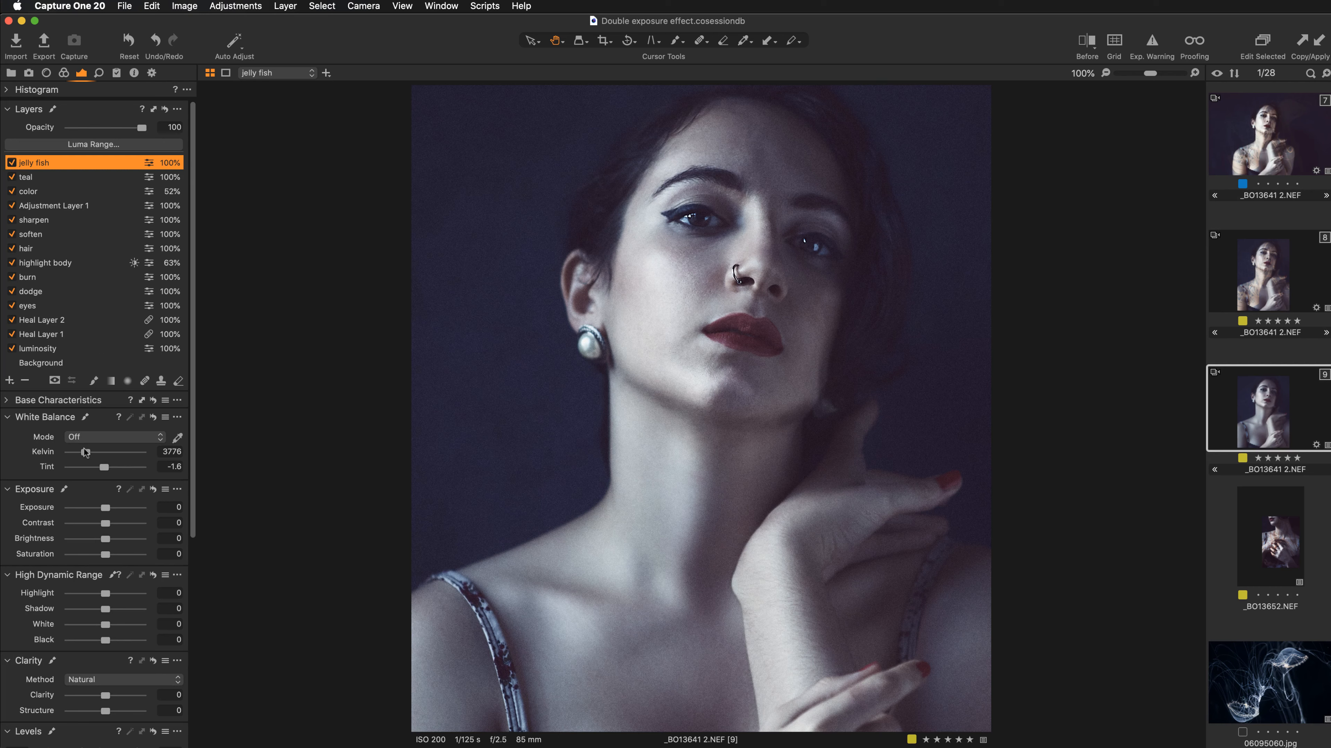
# - Set the jelly fish layer's brightness to 20 and, after trying a cooler tone, its white balance to 5713 Kelvin
pyautogui.moveTo(86, 454)
pyautogui.mouseDown()
pyautogui.moveTo(74, 455)
pyautogui.moveTo(97, 454)
pyautogui.mouseUp()
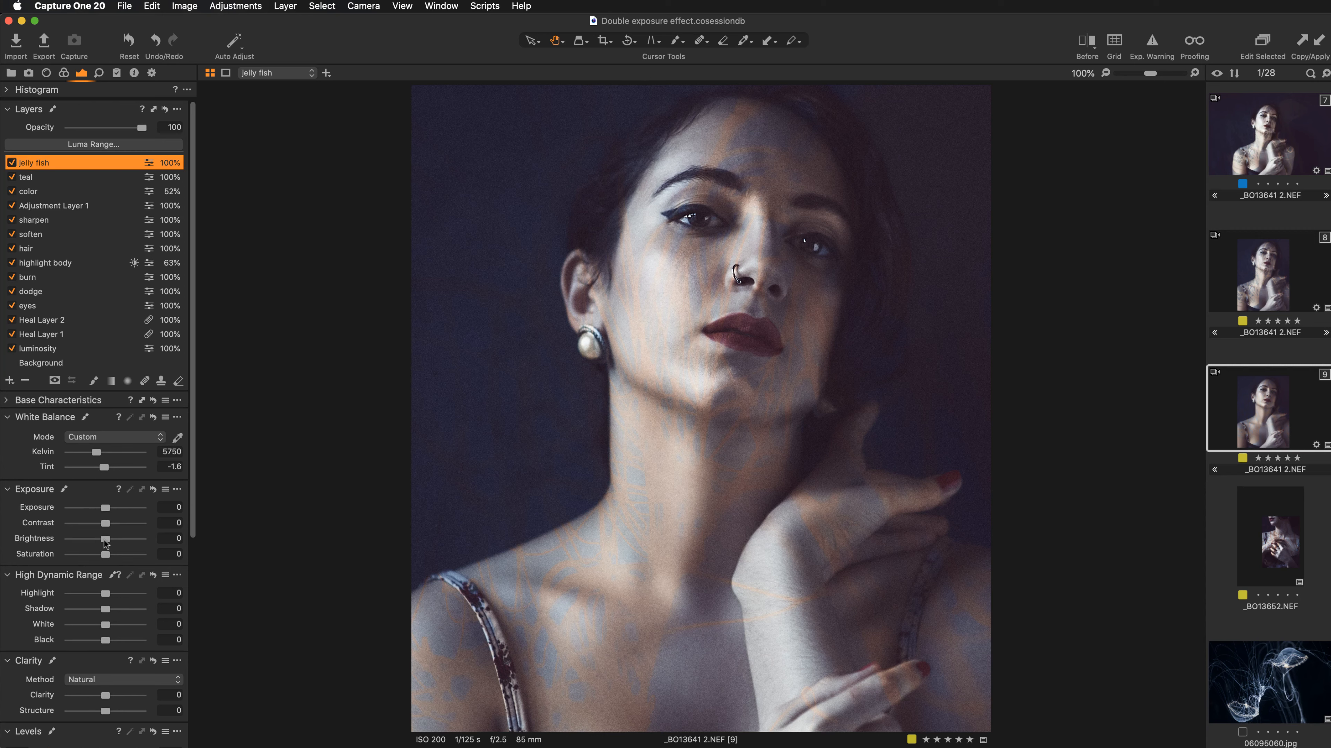
pyautogui.moveTo(105, 540); pyautogui.dragTo(117, 539)
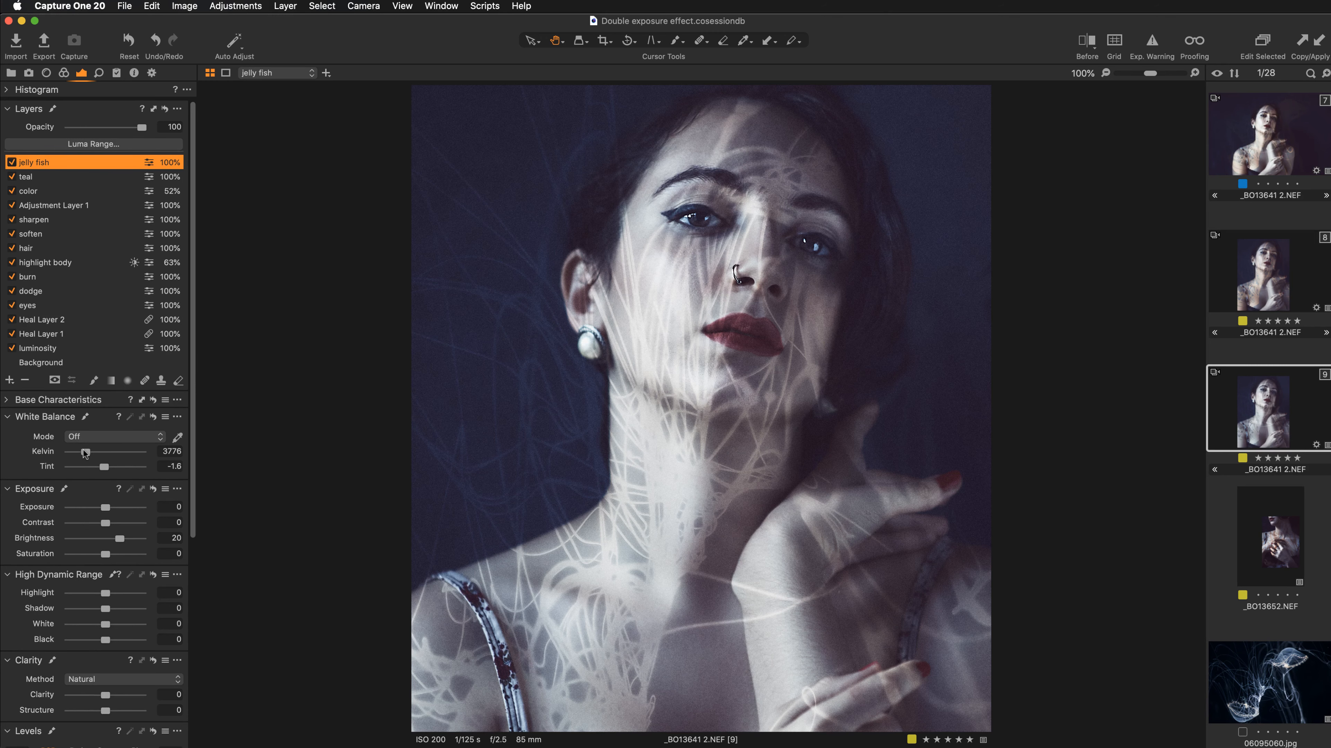
pyautogui.moveTo(84, 450); pyautogui.dragTo(79, 454)
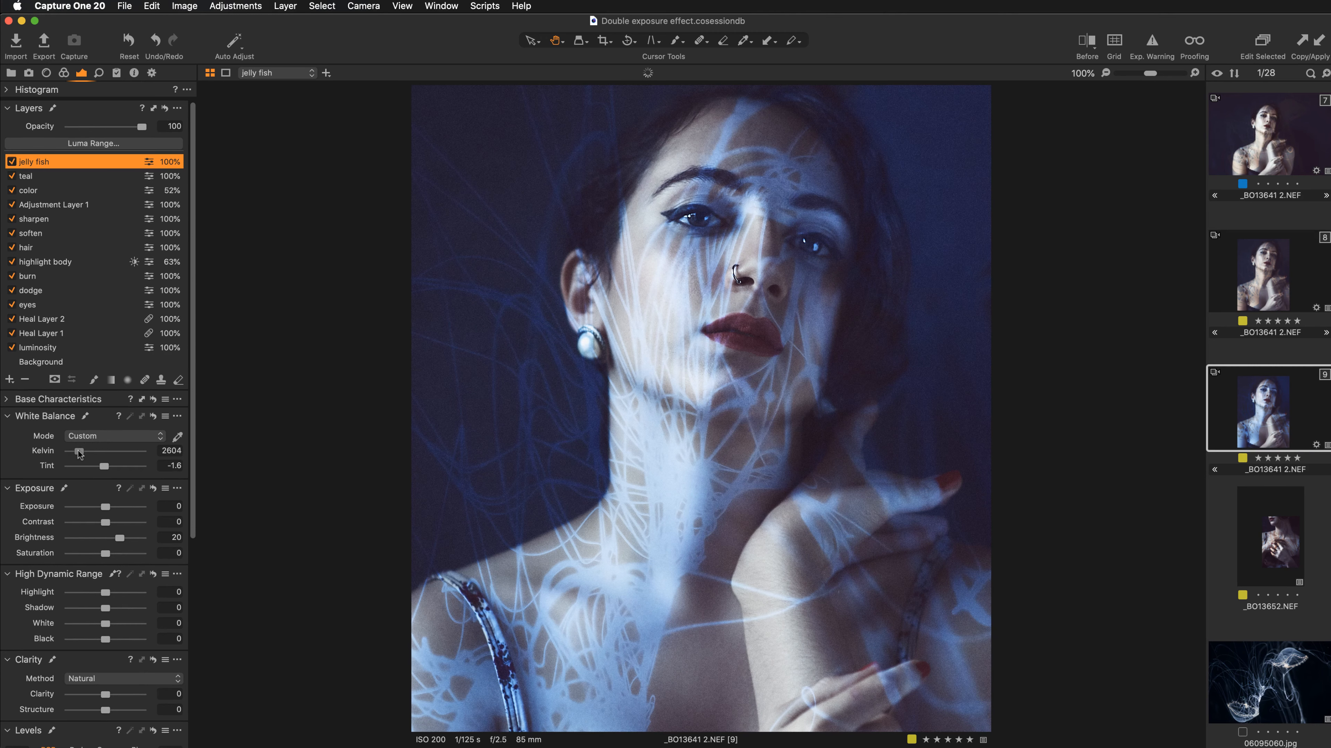
pyautogui.moveTo(80, 454); pyautogui.dragTo(95, 451)
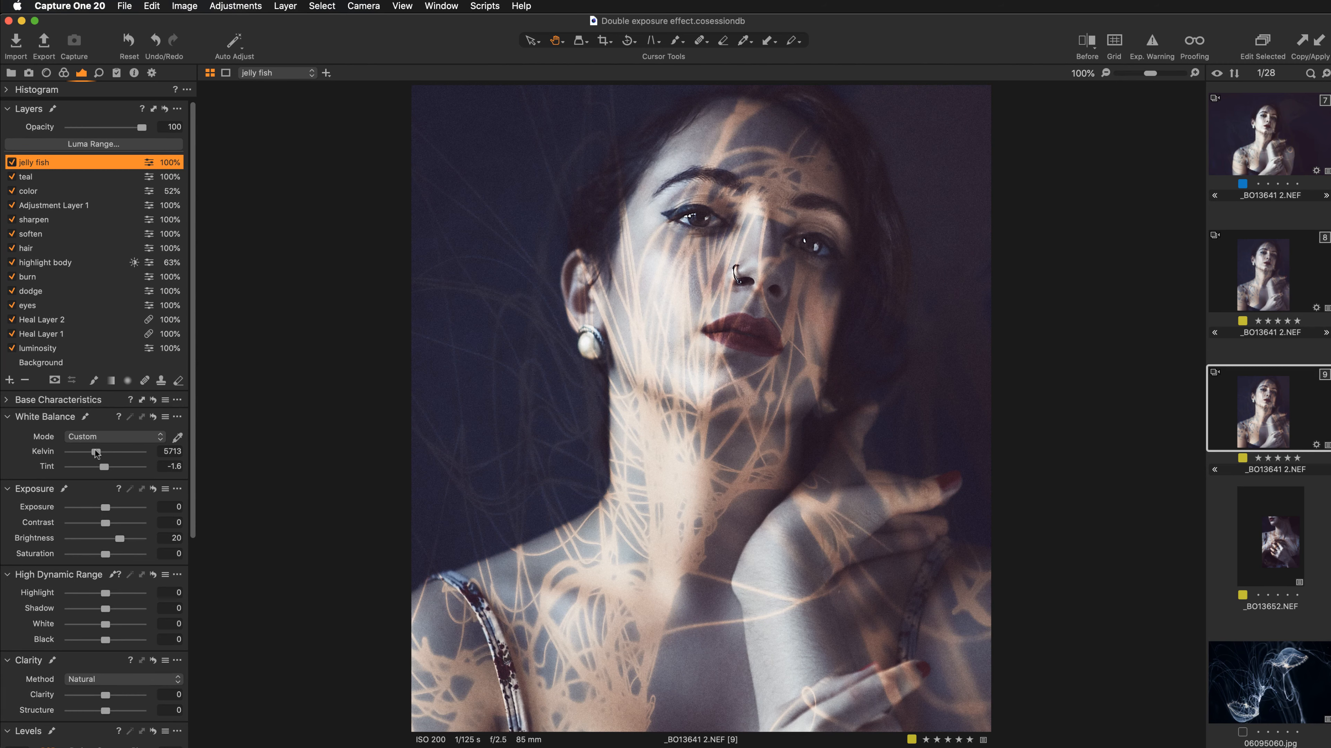
pyautogui.press('super+0')
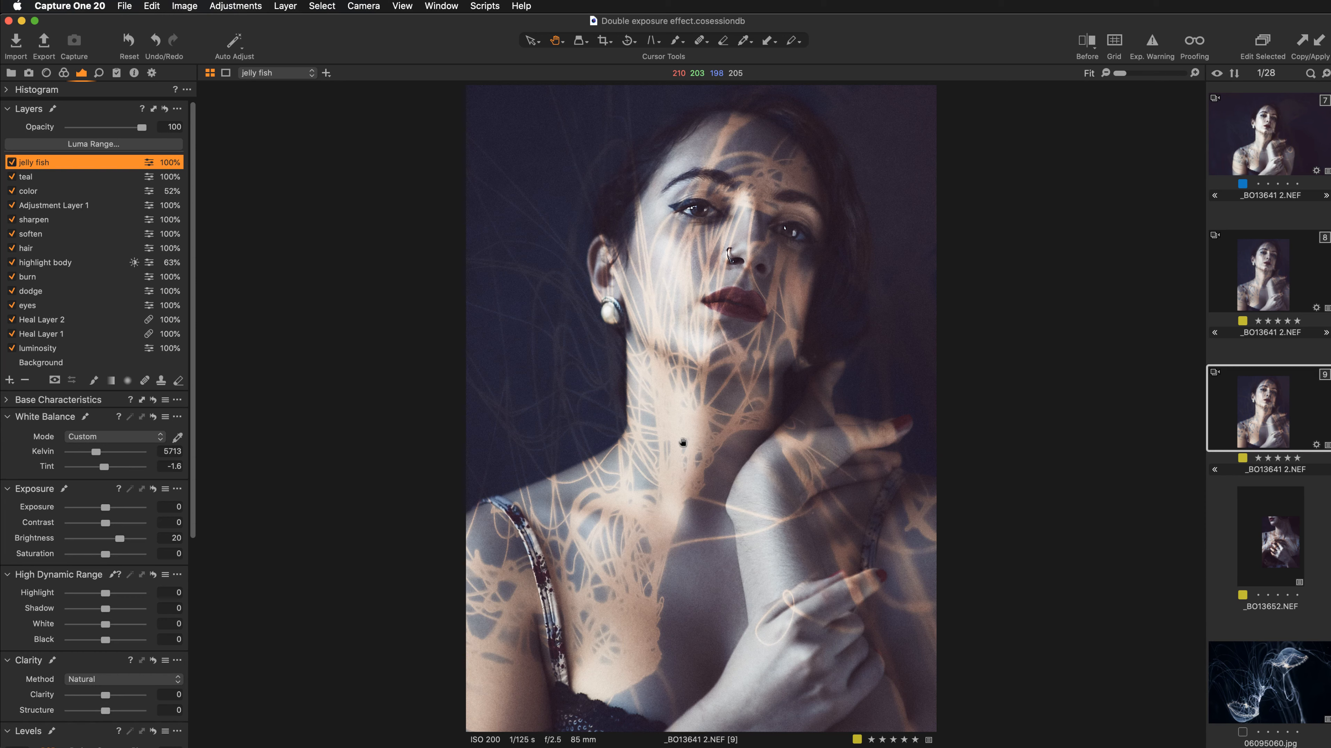
# - Set the jelly fish layer's white balance to 5633 Kelvin, trying a much cooler tone and undoing it
pyautogui.click(96, 451)
pyautogui.moveTo(96, 454); pyautogui.dragTo(83, 459)
pyautogui.moveTo(83, 459); pyautogui.dragTo(44, 454)
pyautogui.press('super+z')
# - Try contrast values of -40 and 27 on the jelly fish layer and reset the contrast to 0
pyautogui.moveTo(105, 508)
pyautogui.mouseDown()
pyautogui.moveTo(92, 509)
pyautogui.moveTo(105, 511)
pyautogui.mouseUp()
pyautogui.moveTo(106, 524); pyautogui.dragTo(58, 524)
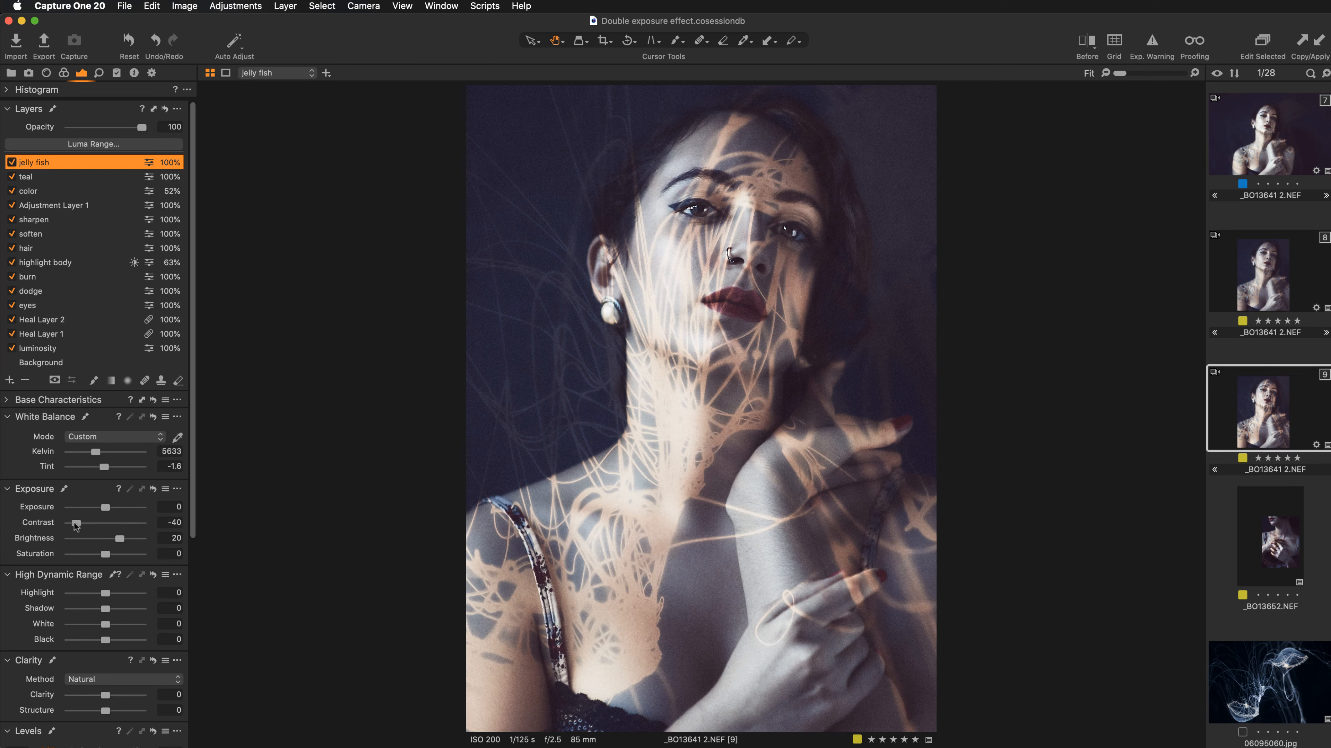
pyautogui.moveTo(74, 523); pyautogui.dragTo(119, 525)
pyautogui.moveTo(120, 525); pyautogui.dragTo(125, 525)
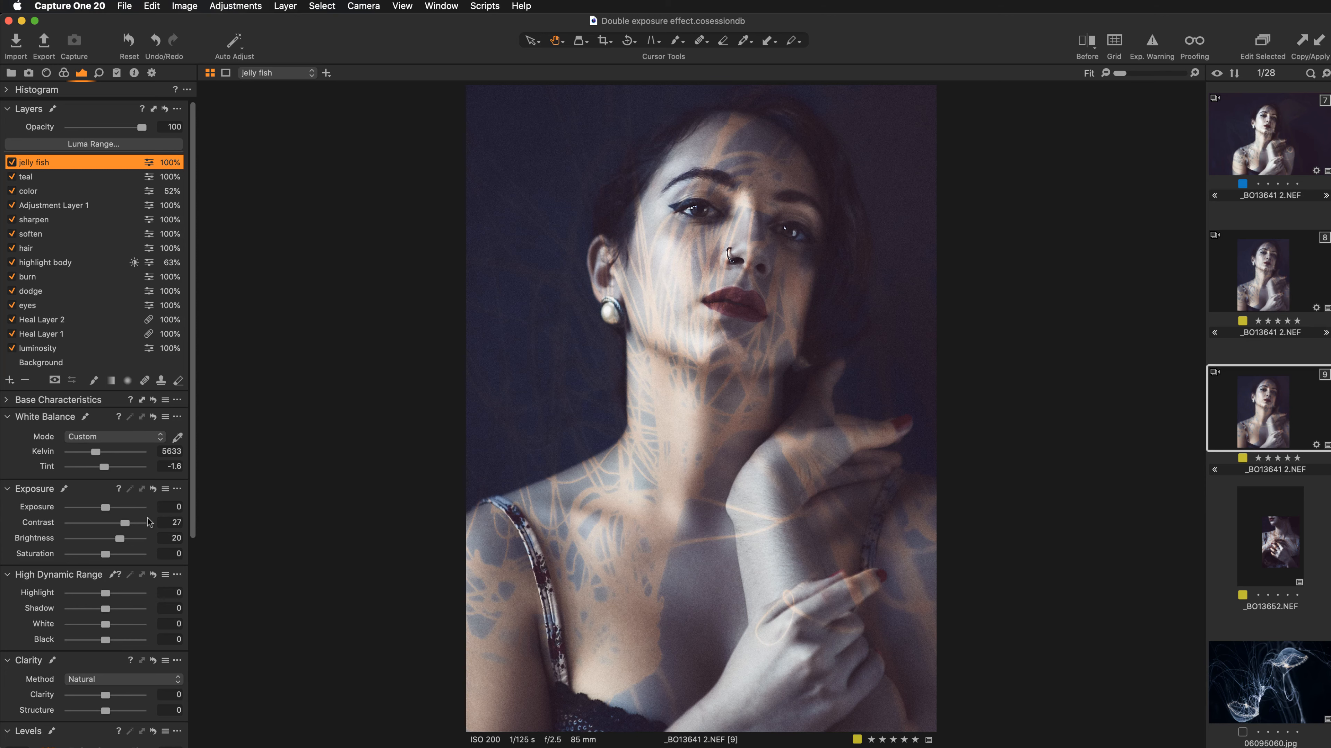
pyautogui.doubleClick(126, 524)
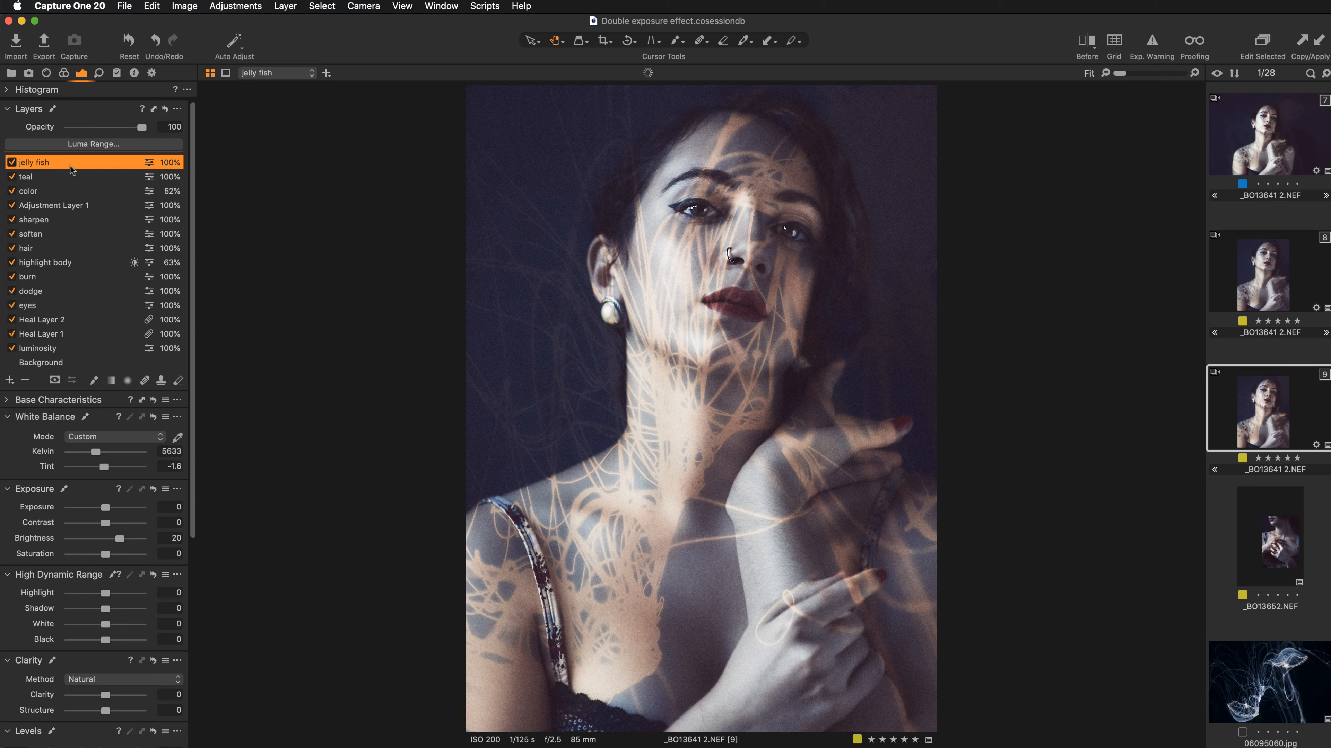
# - Check the jelly fish layer's mask overlay and, after trying a saturation of 42, set its saturation to 16
pyautogui.press('m')
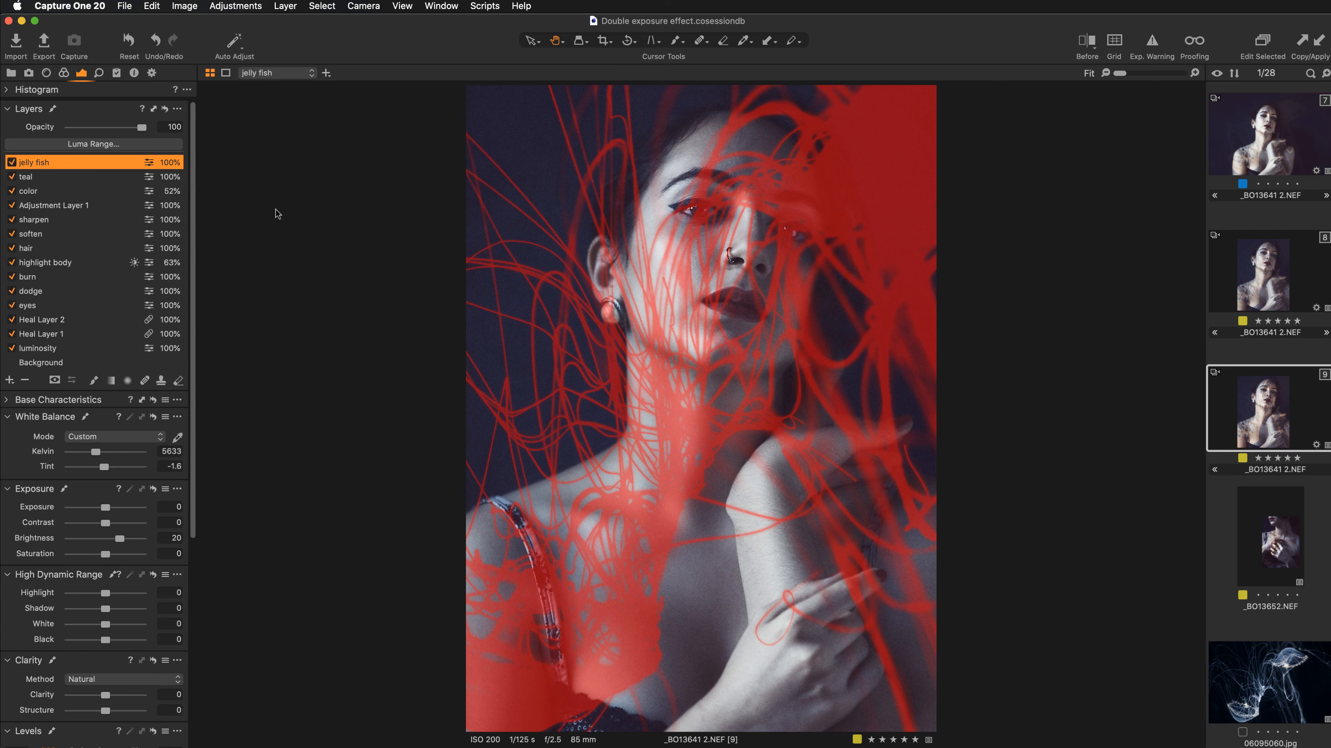
pyautogui.press('m')
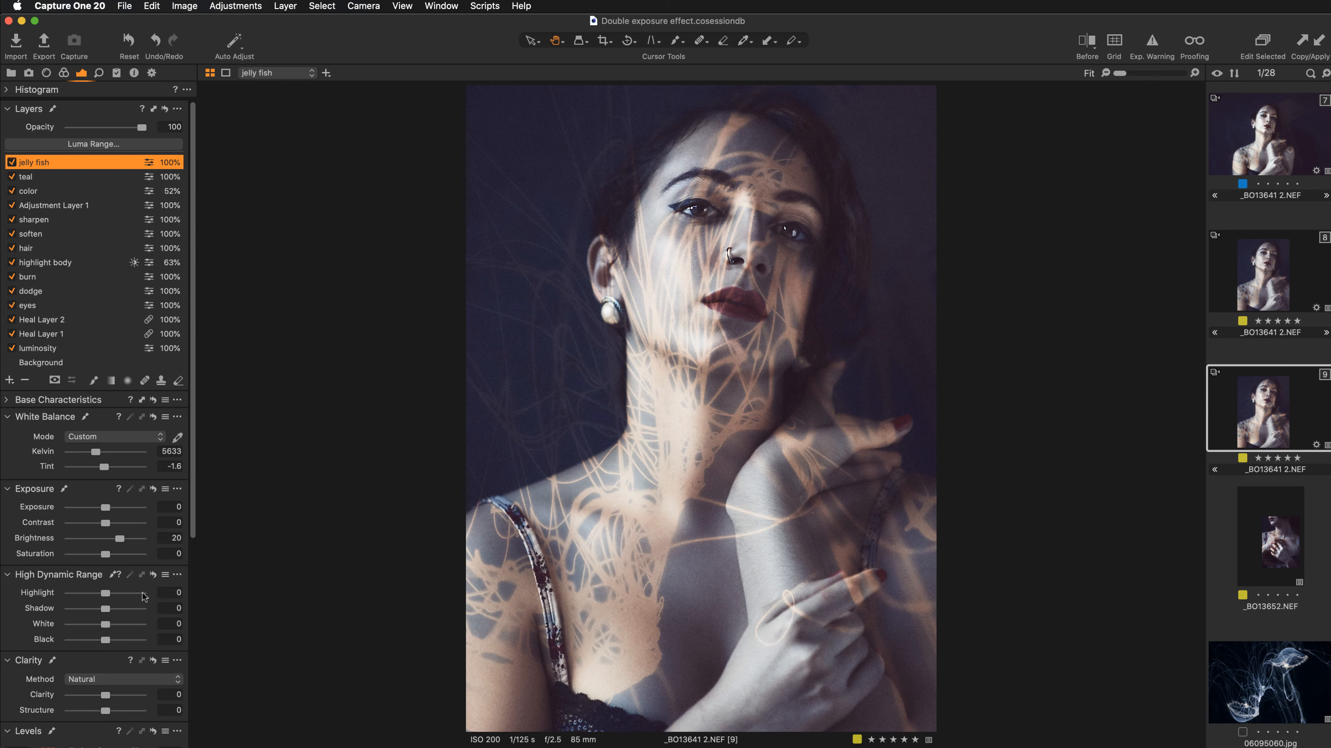
pyautogui.moveTo(102, 555)
pyautogui.mouseDown()
pyautogui.moveTo(71, 554)
pyautogui.moveTo(121, 556)
pyautogui.mouseUp()
pyautogui.click(577, 604)
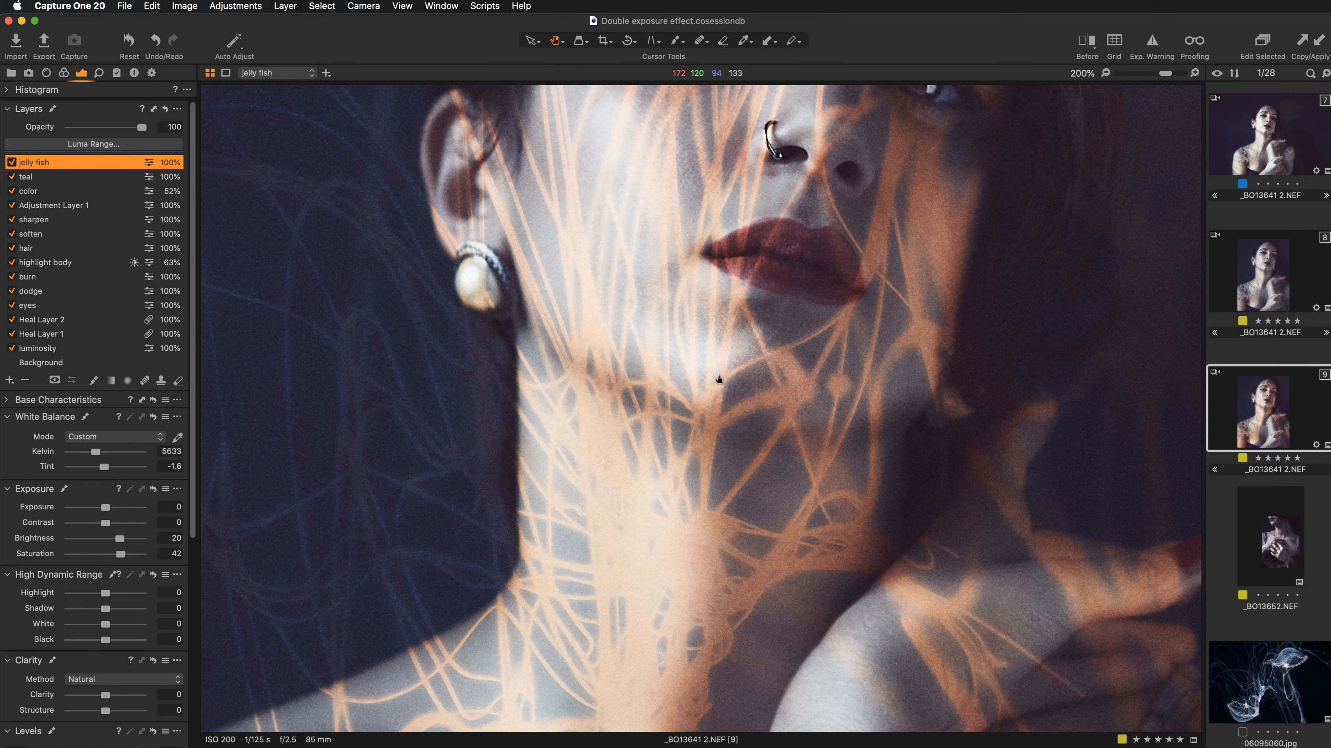
pyautogui.moveTo(740, 275); pyautogui.dragTo(712, 427)
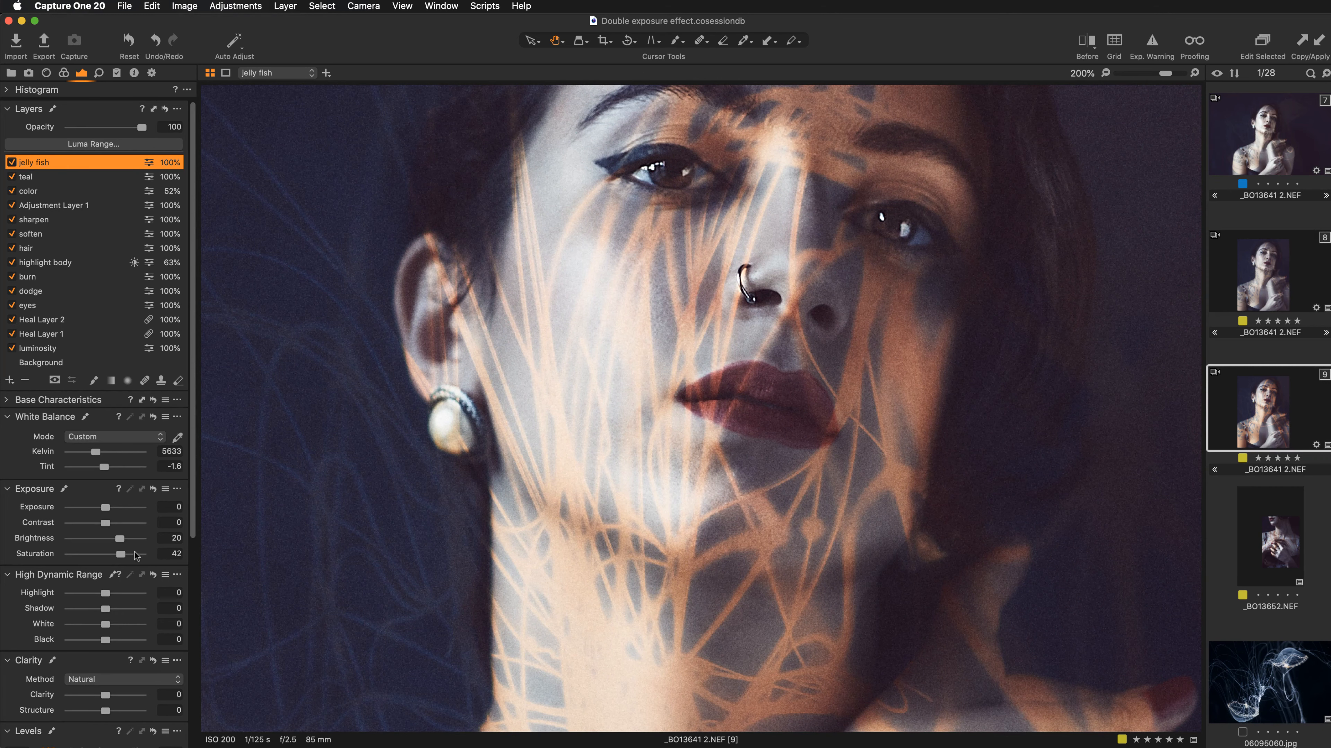
pyautogui.moveTo(121, 557); pyautogui.dragTo(113, 557)
# - Hide the image browser and examine the portrait at 100% magnification and fitted to the viewer
pyautogui.press('super+b')
pyautogui.press('super+minus')
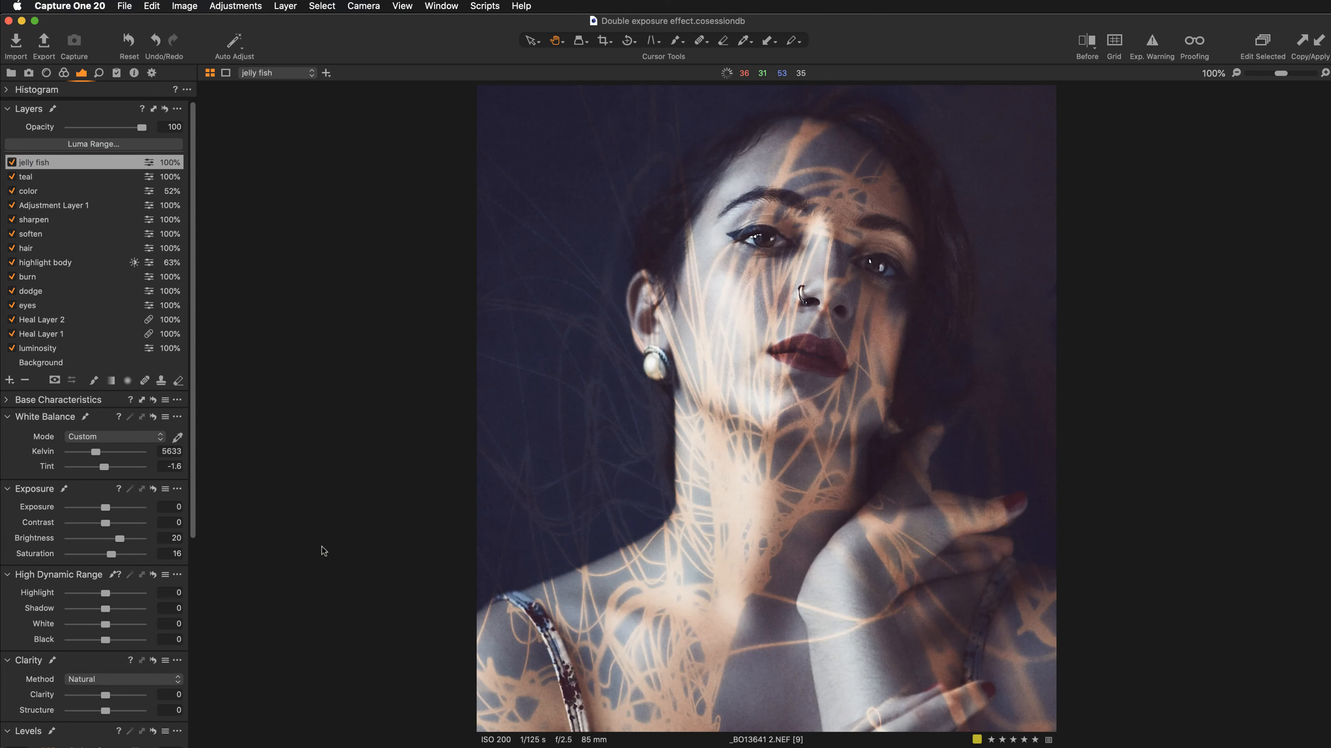
pyautogui.press('super+0')
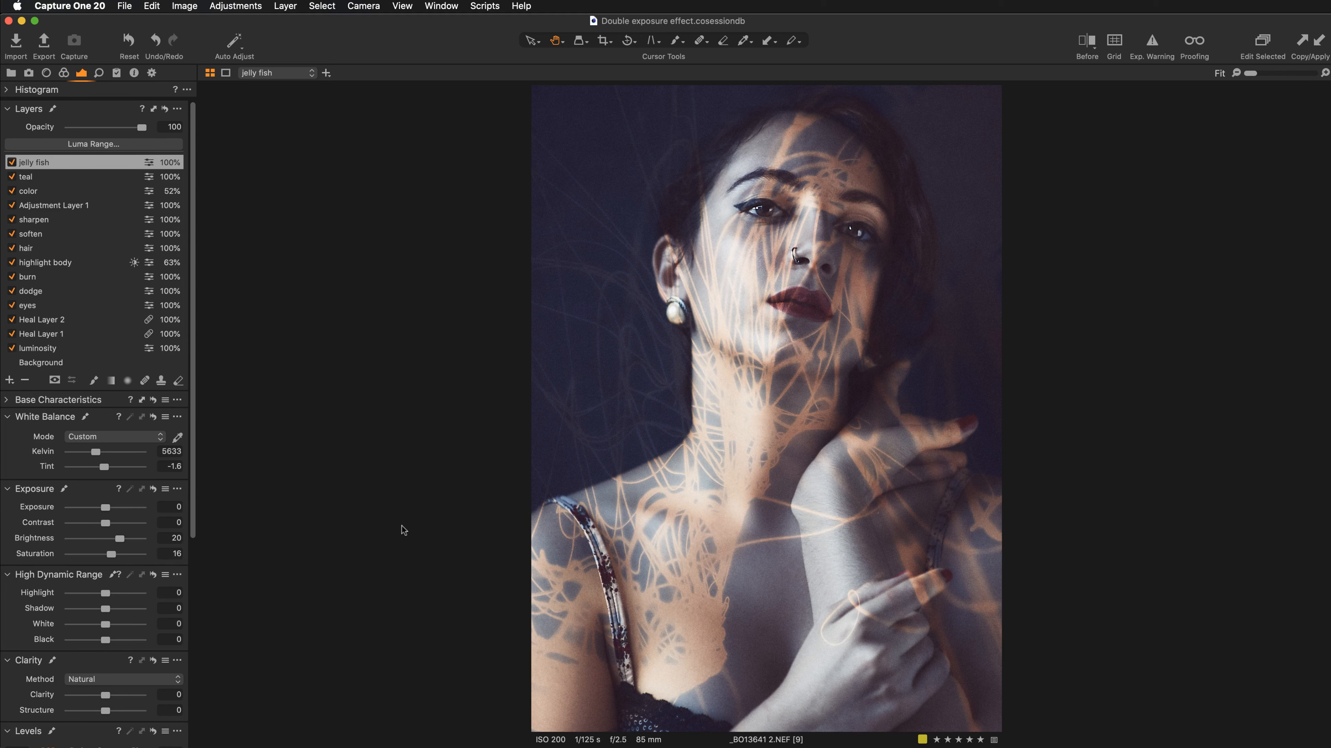
pyautogui.press('.')
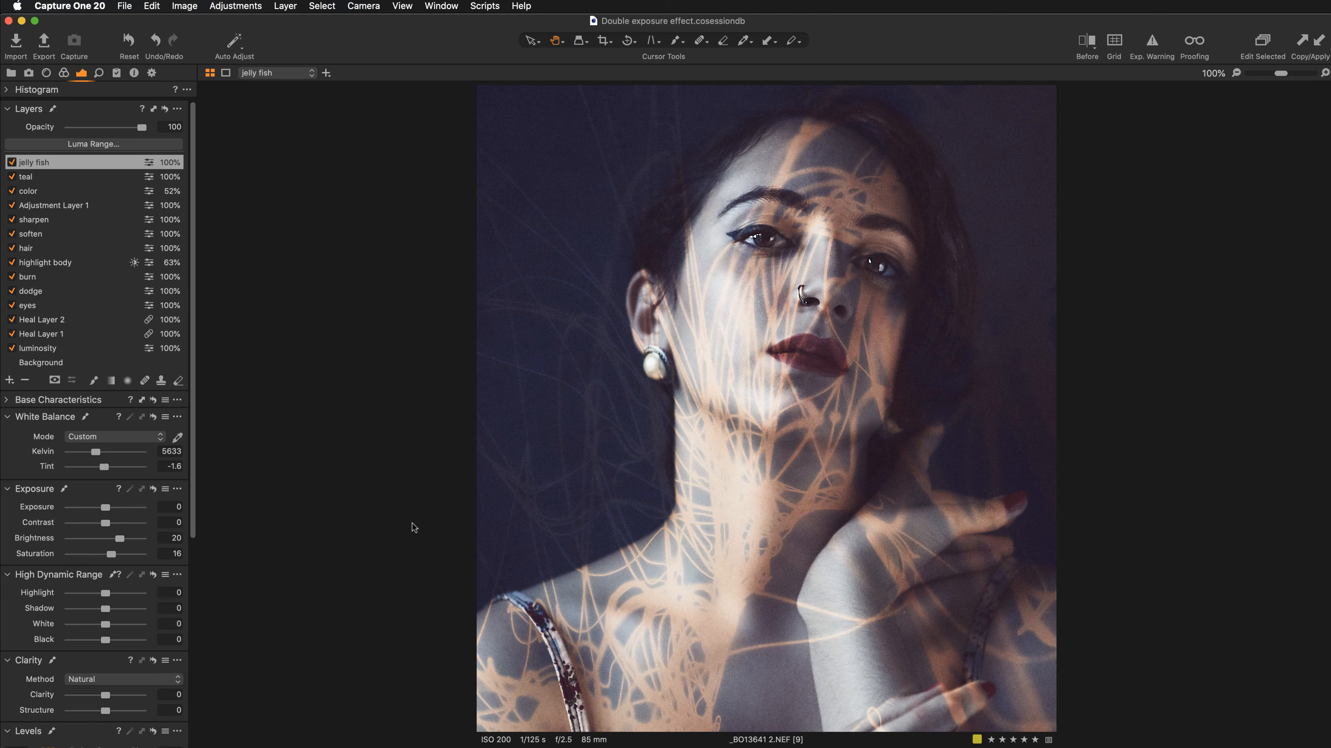
pyautogui.moveTo(667, 608); pyautogui.dragTo(679, 474)
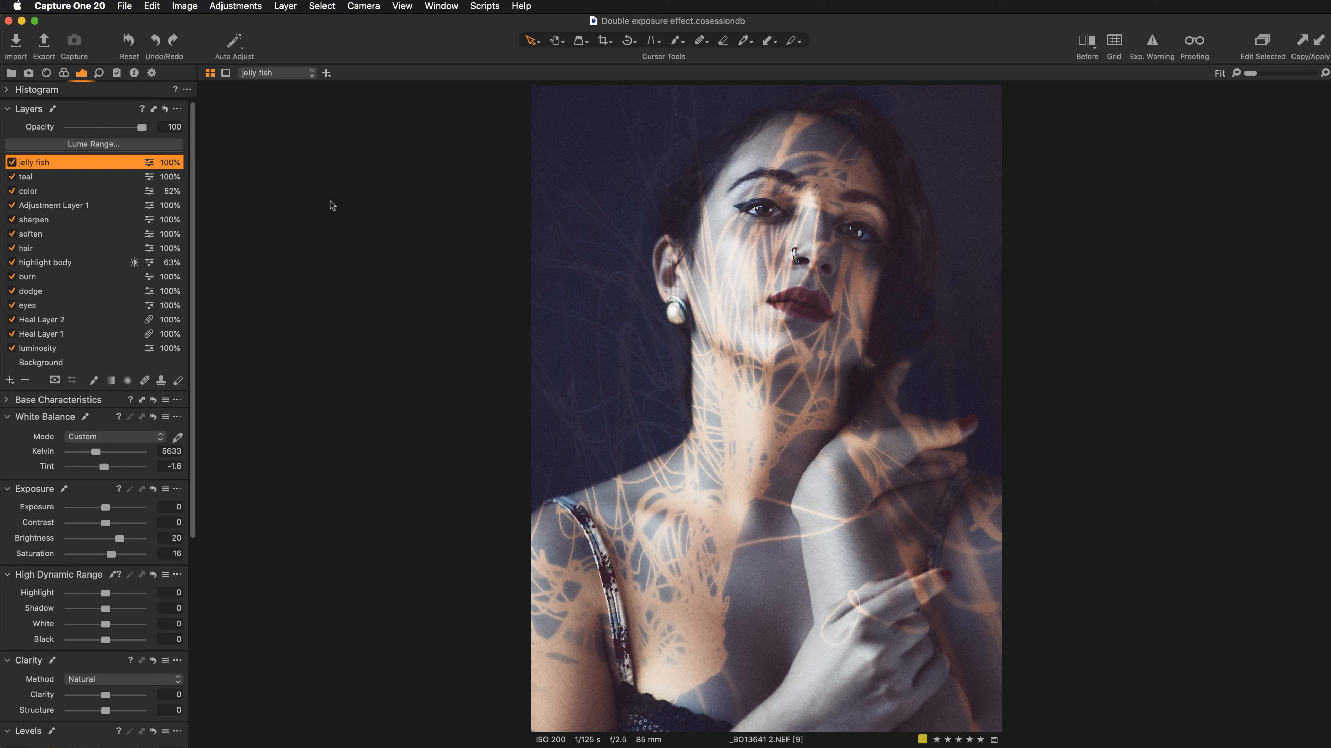
pyautogui.doubleClick(104, 162)
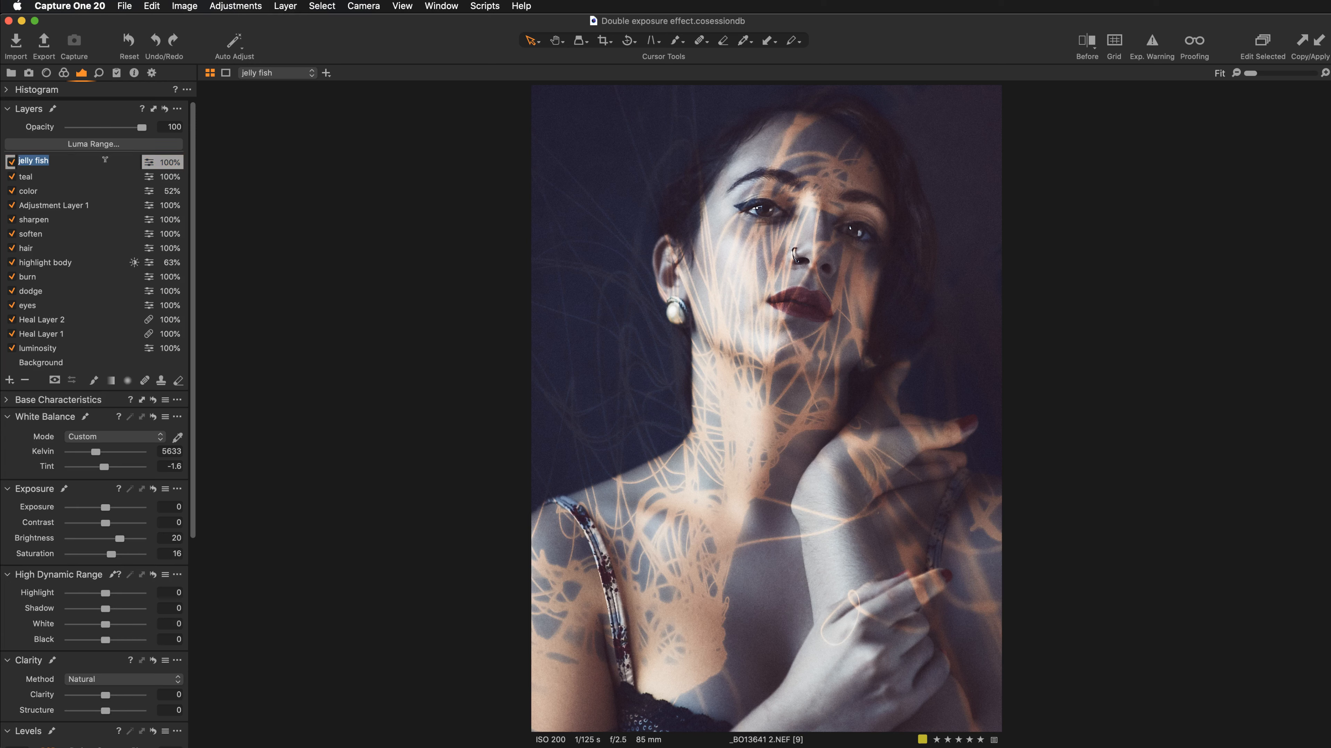
pyautogui.click(96, 191)
pyautogui.click(85, 165)
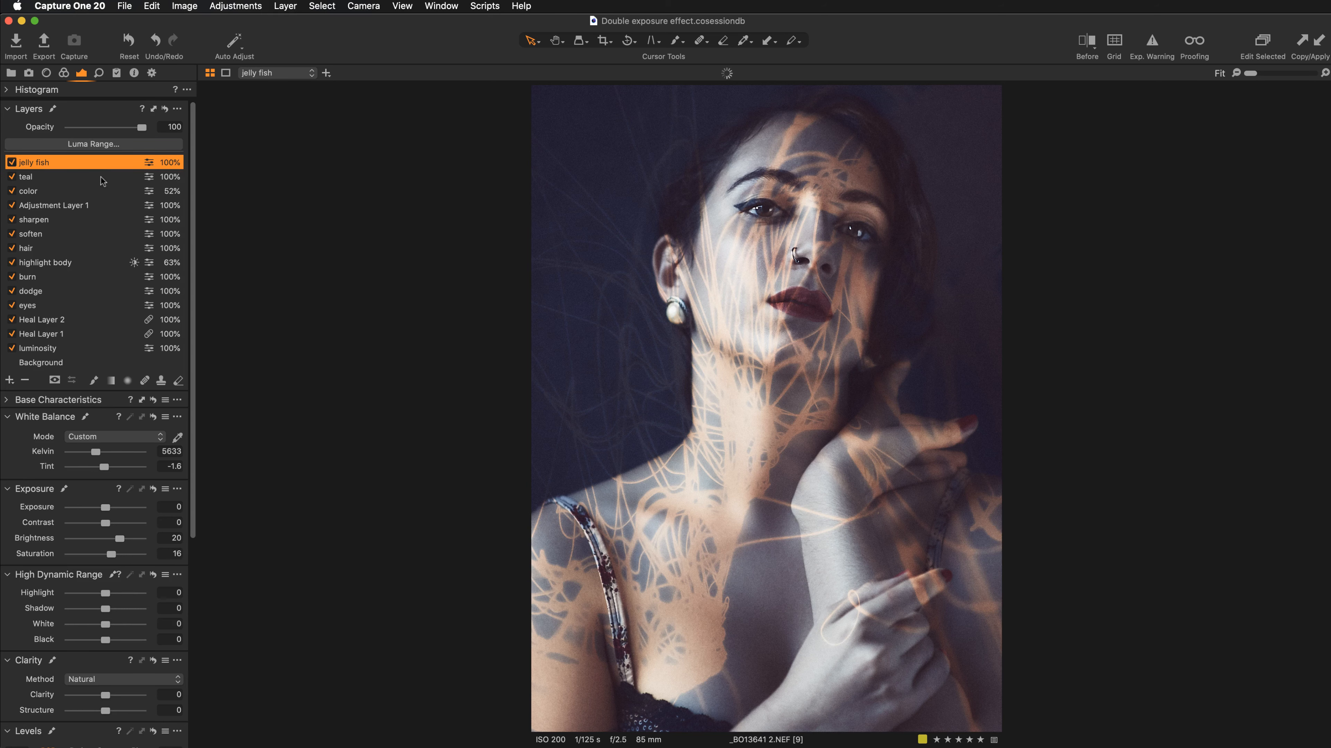
# - Check that selection points are displayed and, with the mask brush active, reposition the jelly fish mask over the portrait by its selection point
pyautogui.click(284, 6)
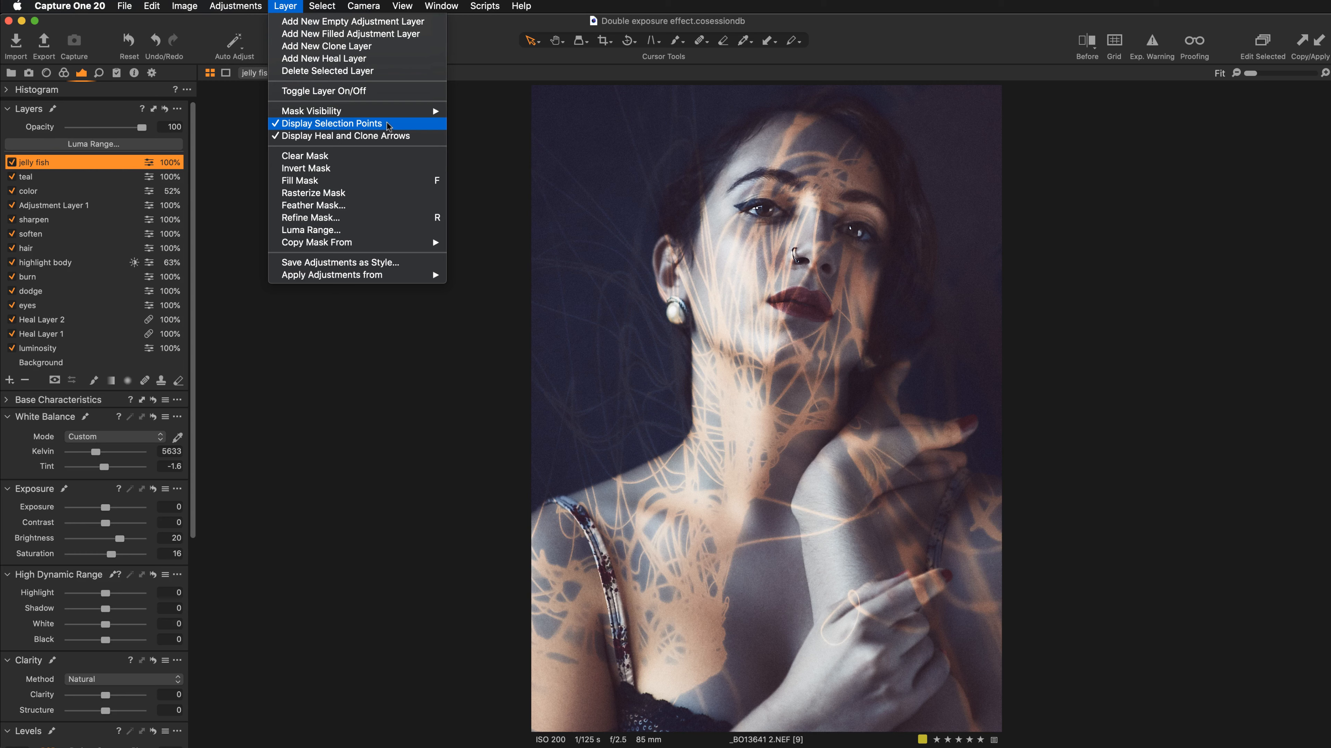
pyautogui.click(498, 135)
pyautogui.press('b')
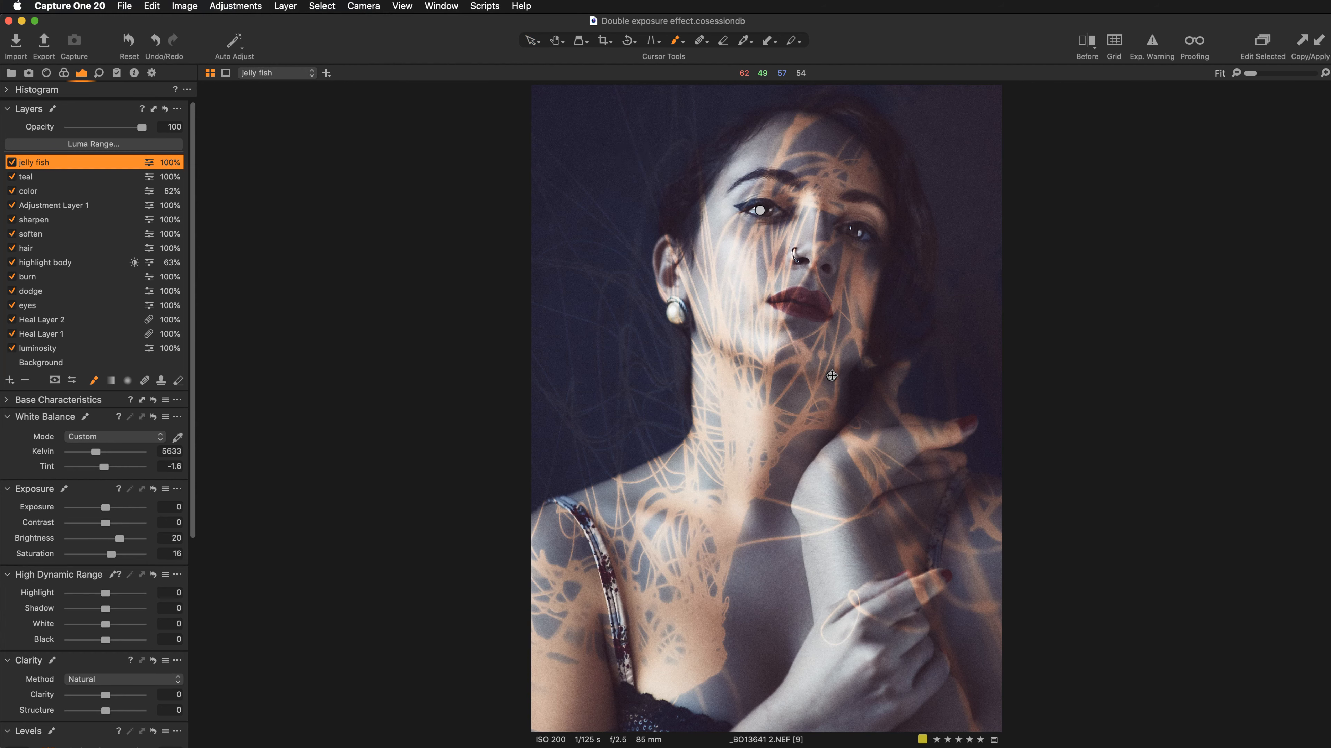
pyautogui.moveTo(832, 376); pyautogui.dragTo(774, 376)
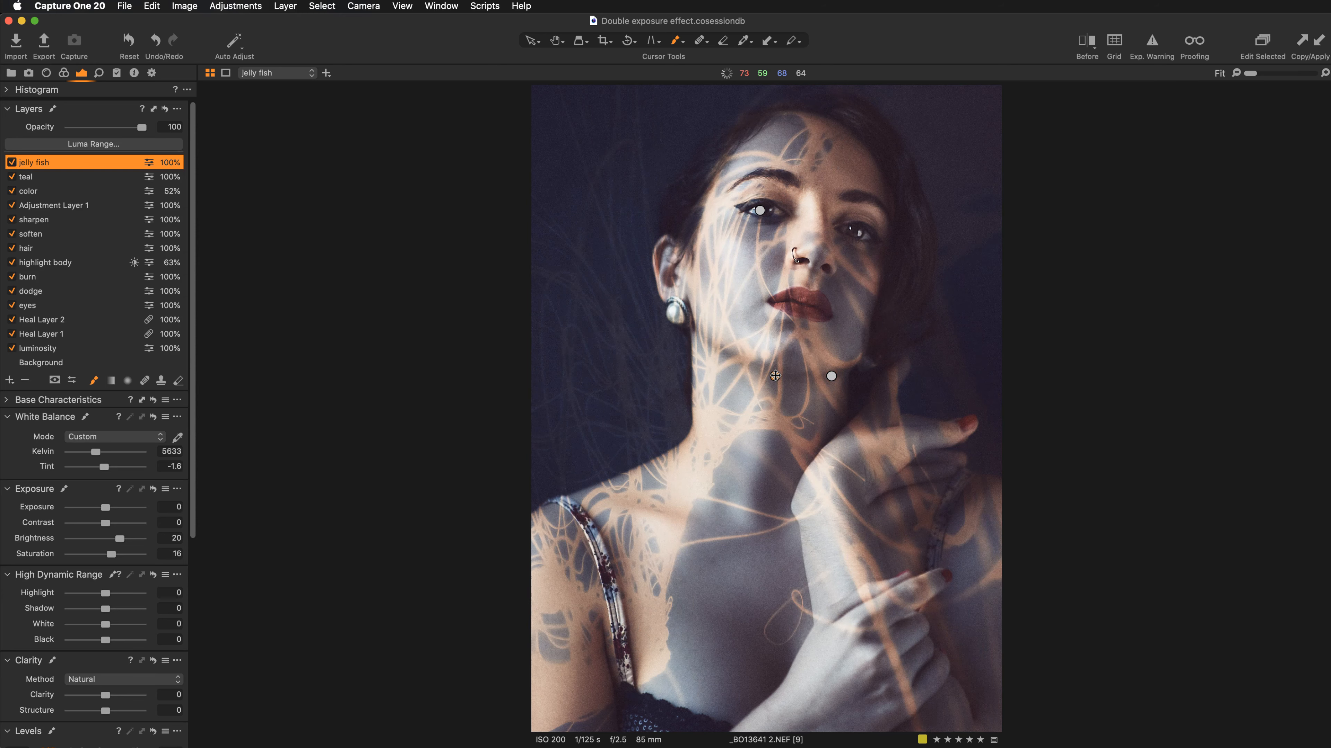
pyautogui.moveTo(774, 376); pyautogui.dragTo(823, 386)
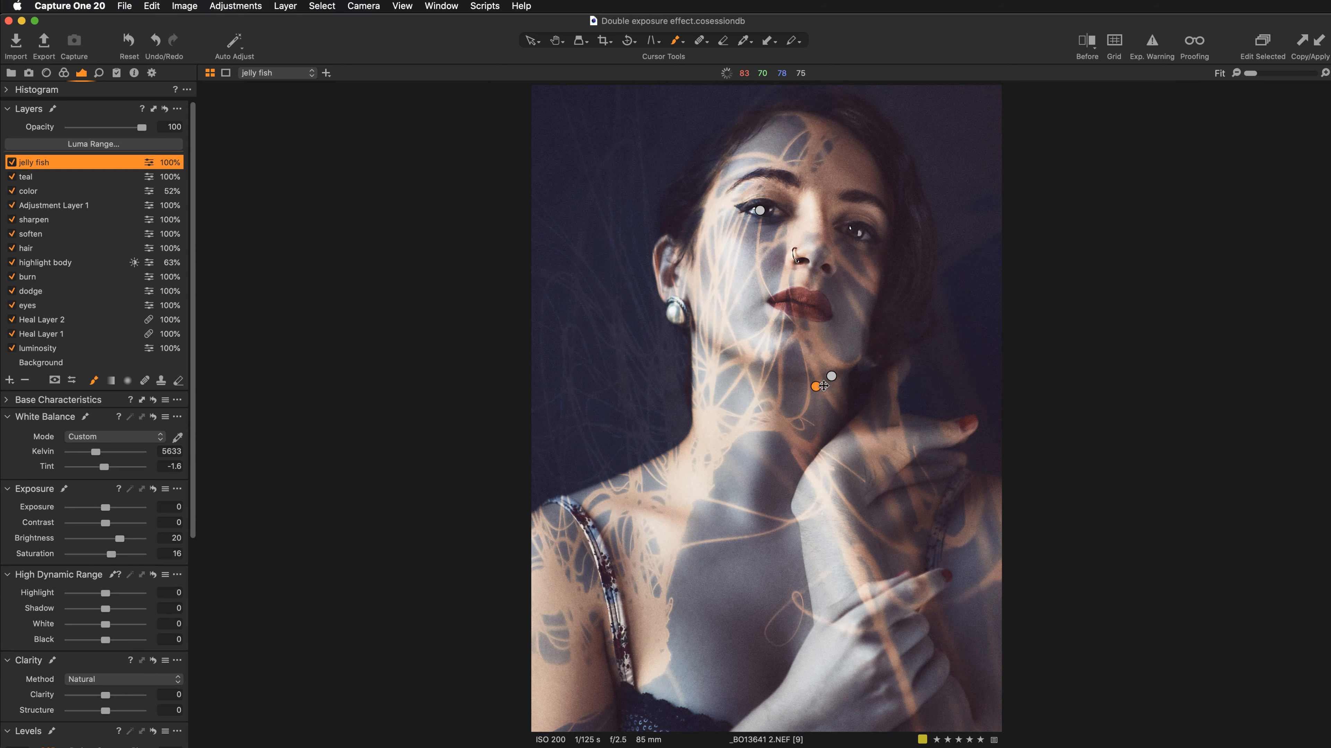